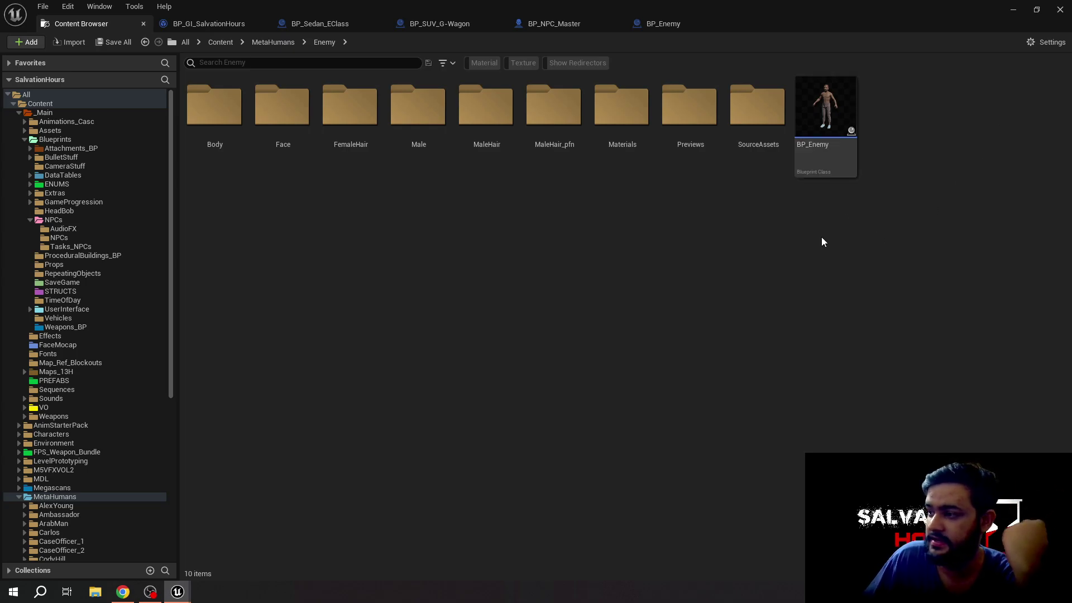
Step: Bring up the BP_Enemy Blueprint's asset info in the MetaHumans > Enemy folder
mouse_move(797, 171)
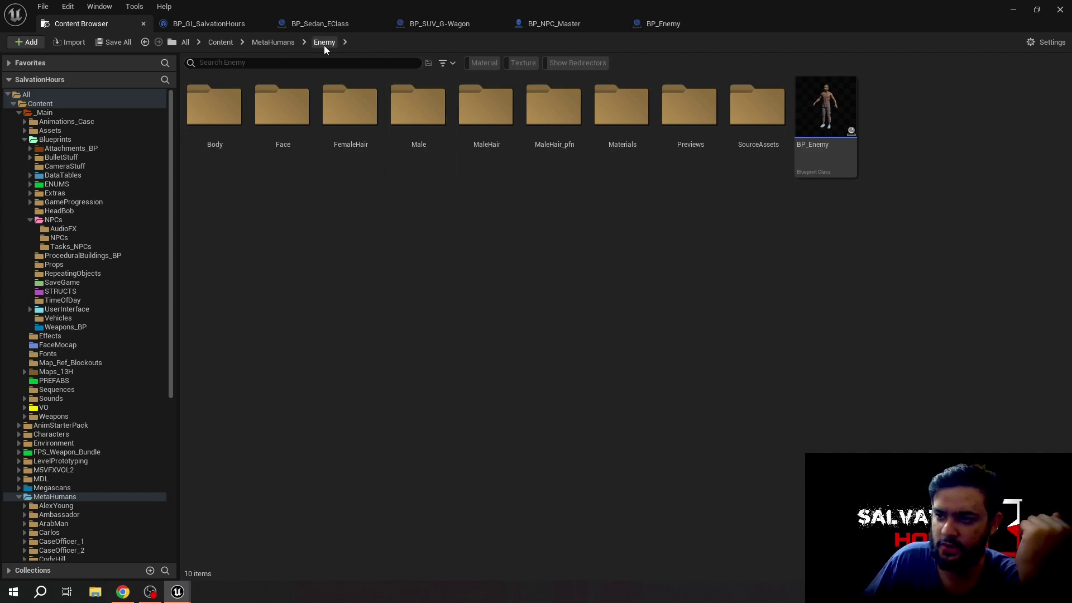
mouse_move(847, 145)
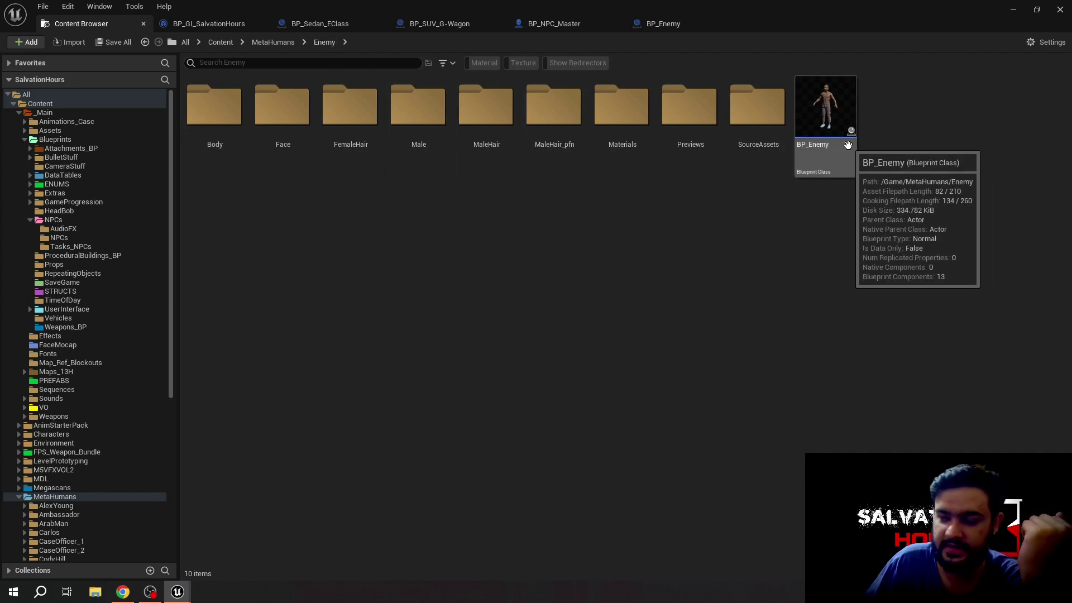
Step: Open BP_Enemy, review its Event Graph and Construction Script, then browse its Components list in the Viewport
double_click(848, 145)
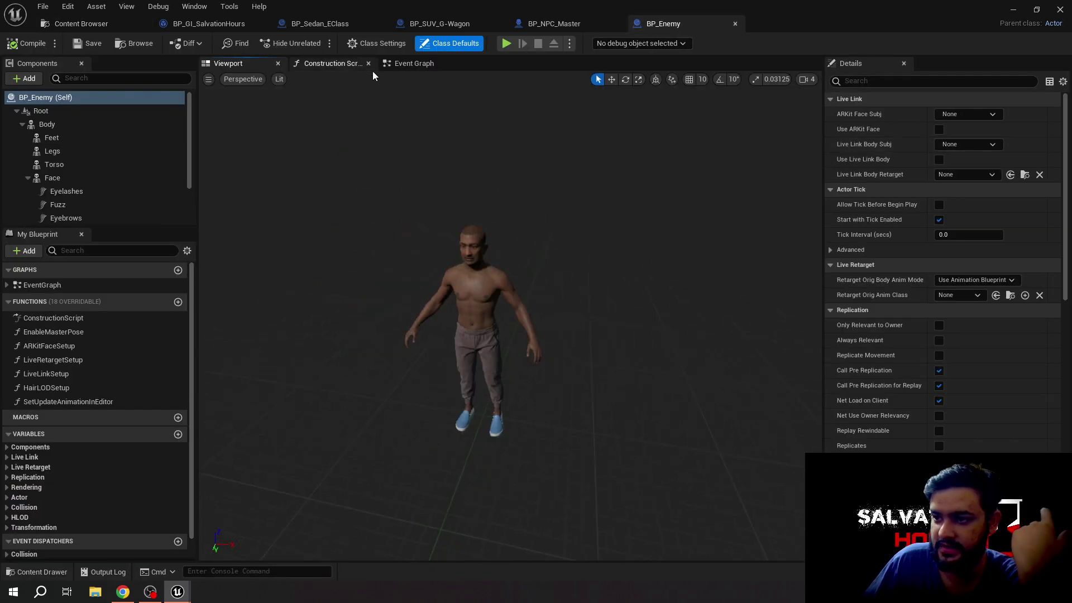
click(385, 64)
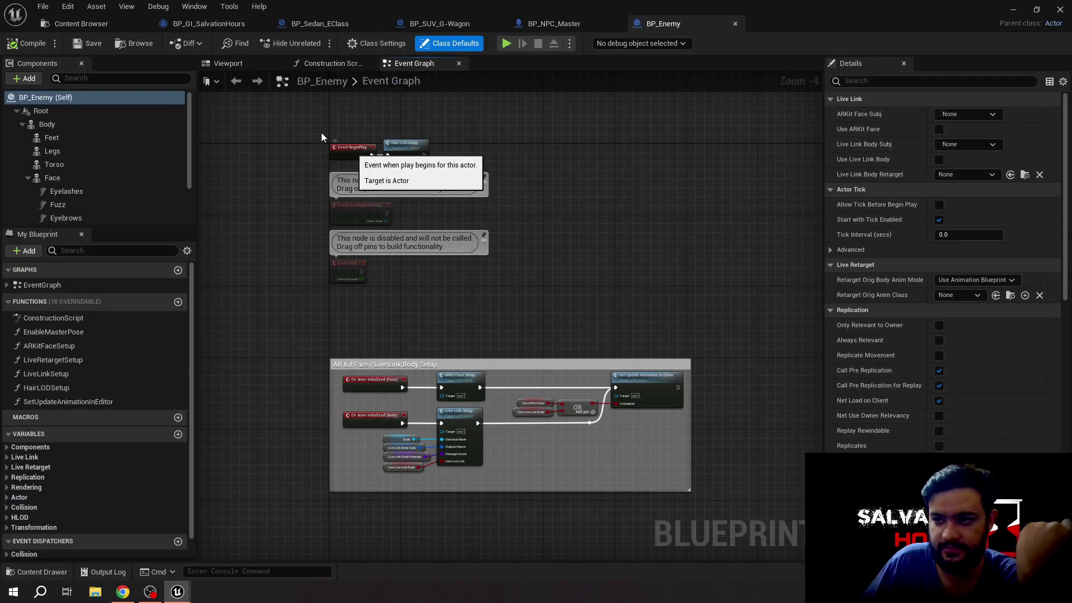
click(324, 64)
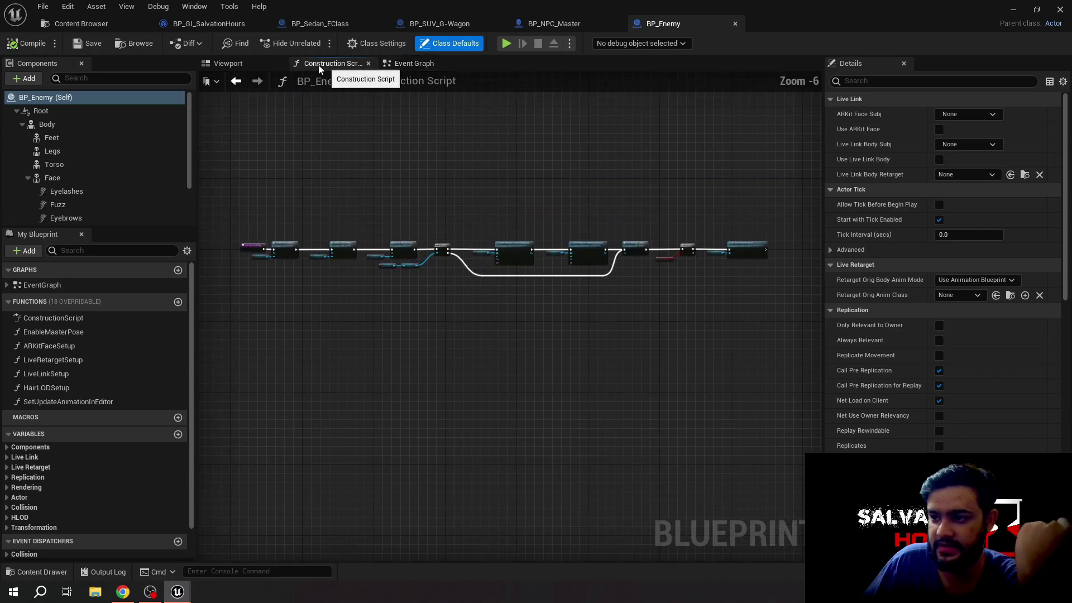
click(249, 60)
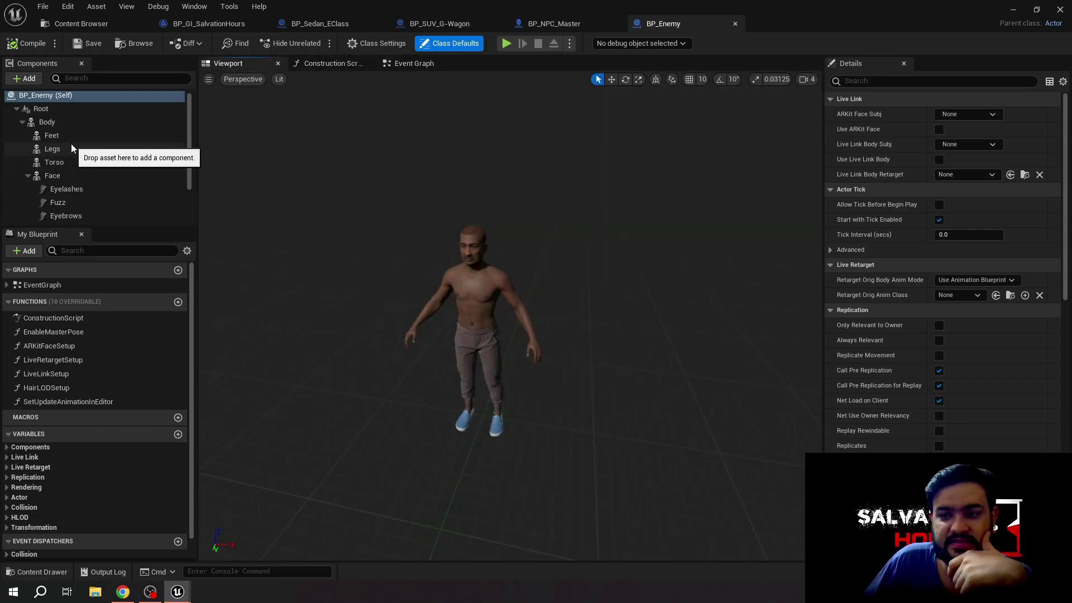
scroll(72, 143, down, 3)
scroll(71, 143, up, 3)
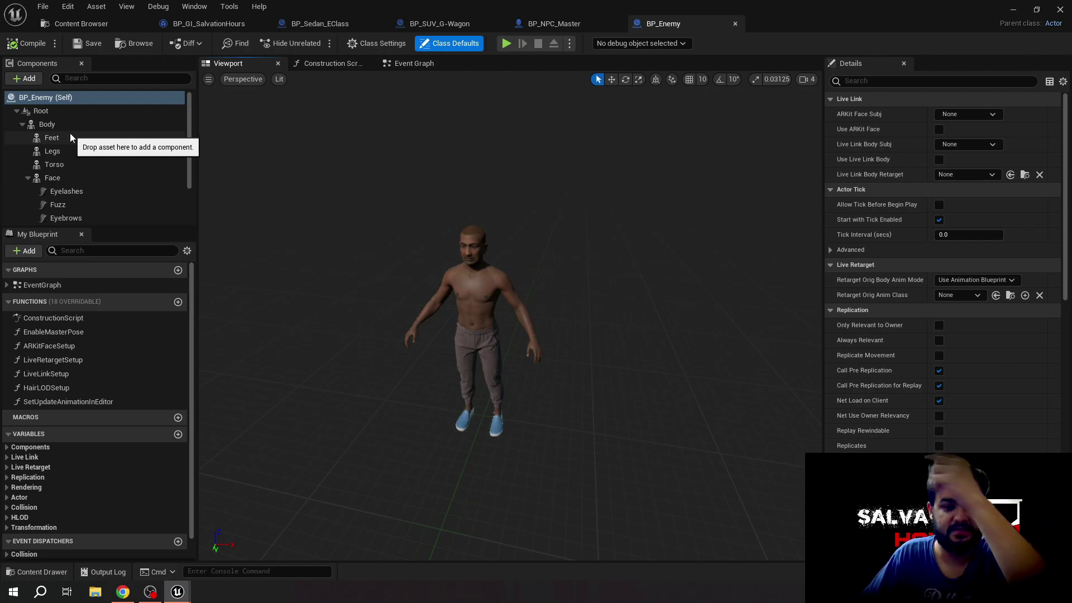
scroll(70, 135, down, 2)
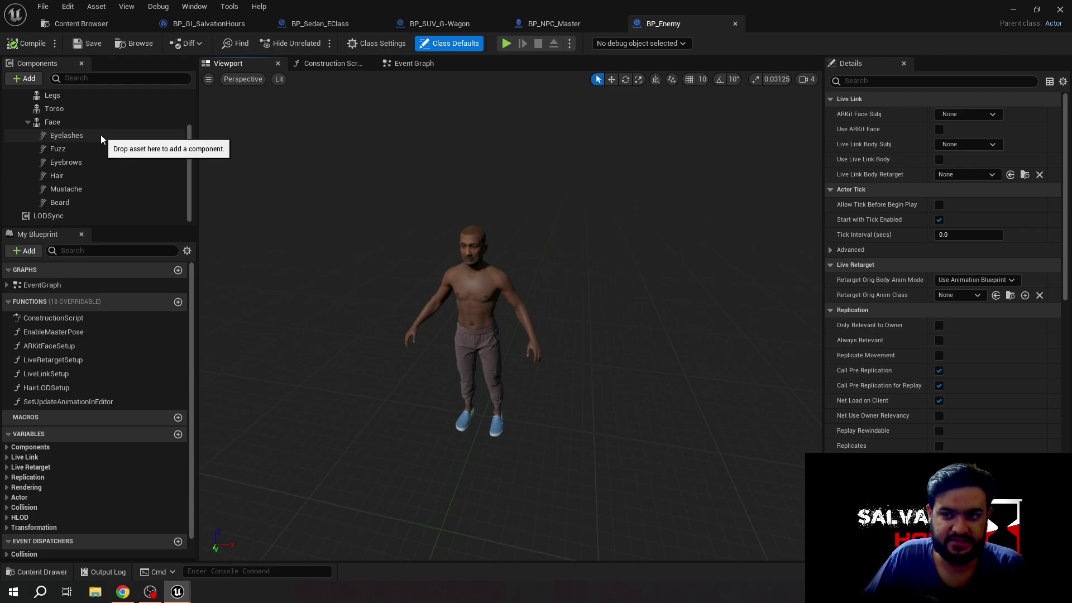
scroll(101, 135, up, 1)
scroll(100, 135, up, 1)
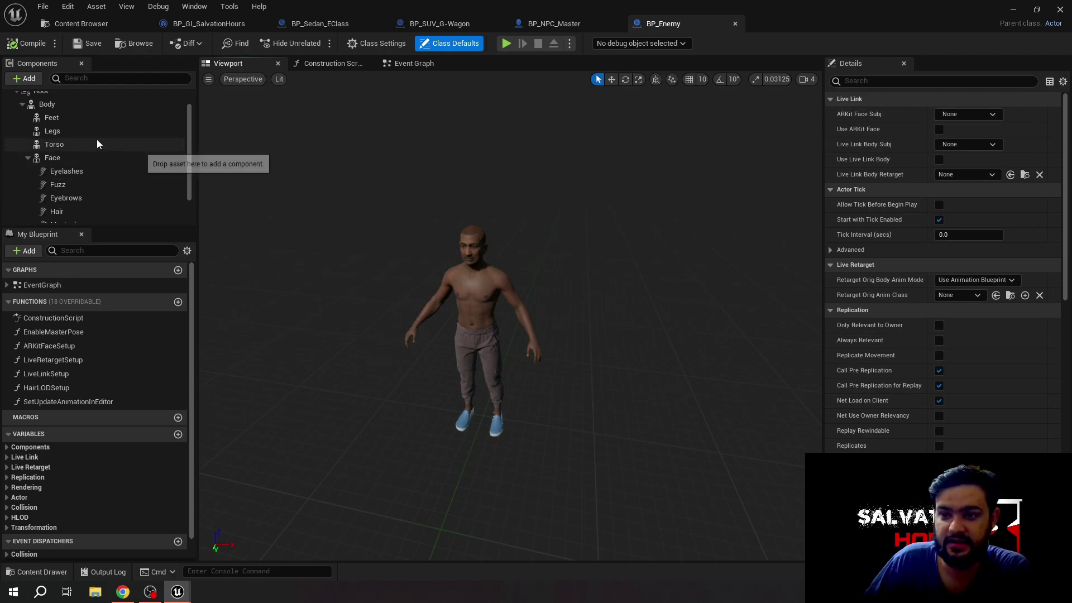
Step: Pull the Body, Feet and Legs meshes apart to inspect them, then undo and compile BP_Enemy
scroll(72, 129, up, 2)
click(56, 121)
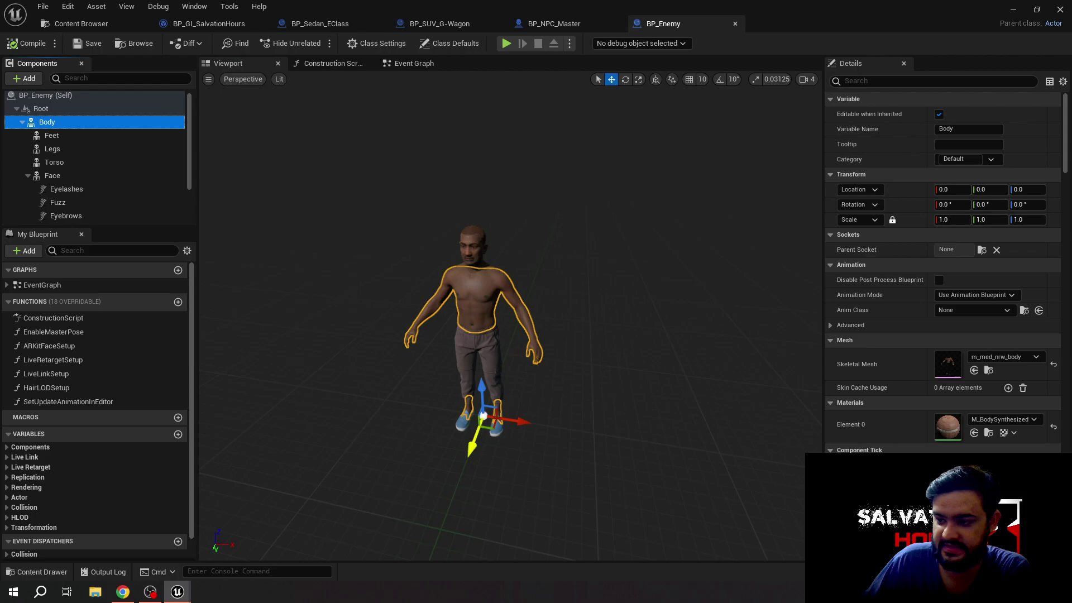
drag(473, 441, 401, 419)
click(59, 135)
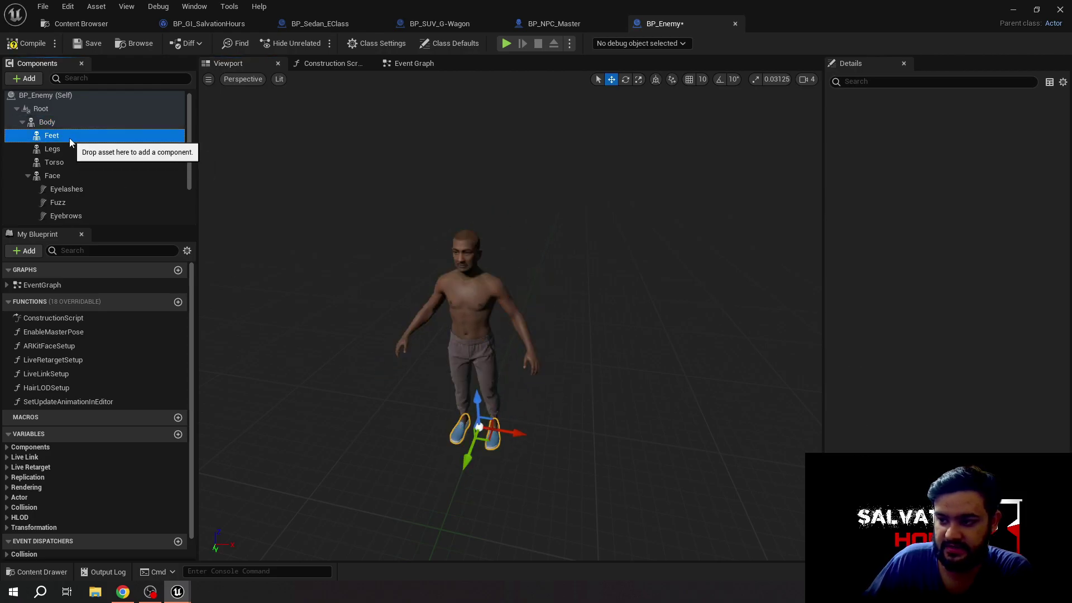
drag(467, 457, 424, 511)
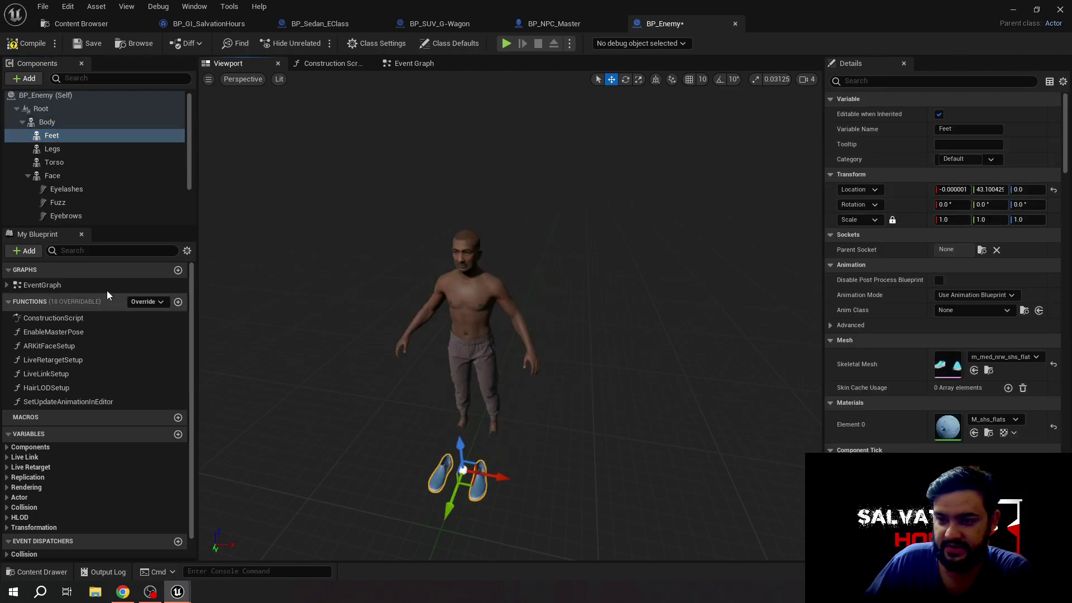
click(51, 148)
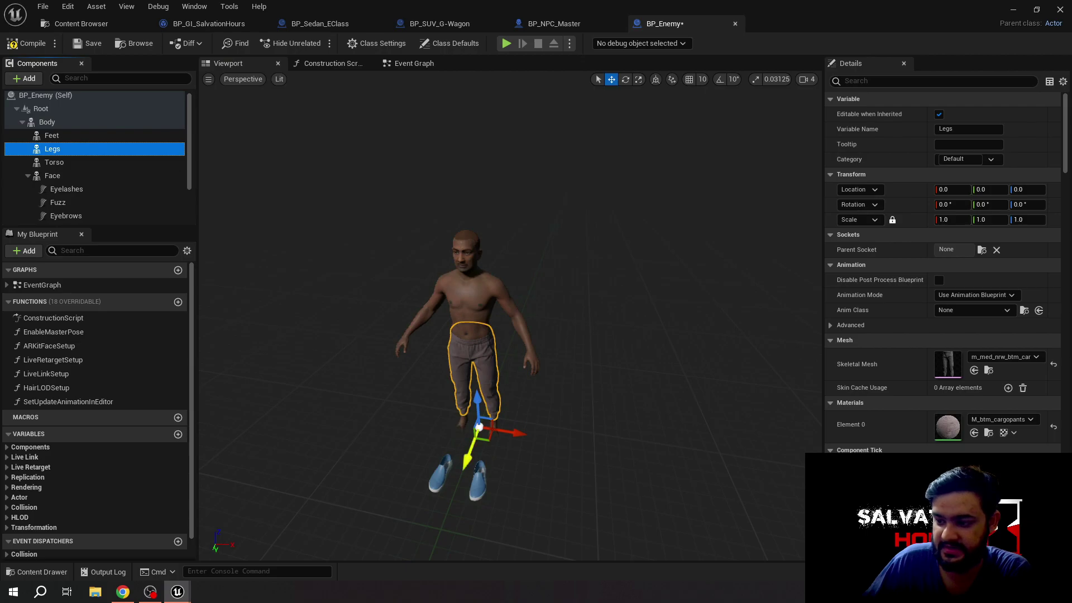
drag(459, 459, 378, 186)
key(ctrl+z)
key(ctrl+z)
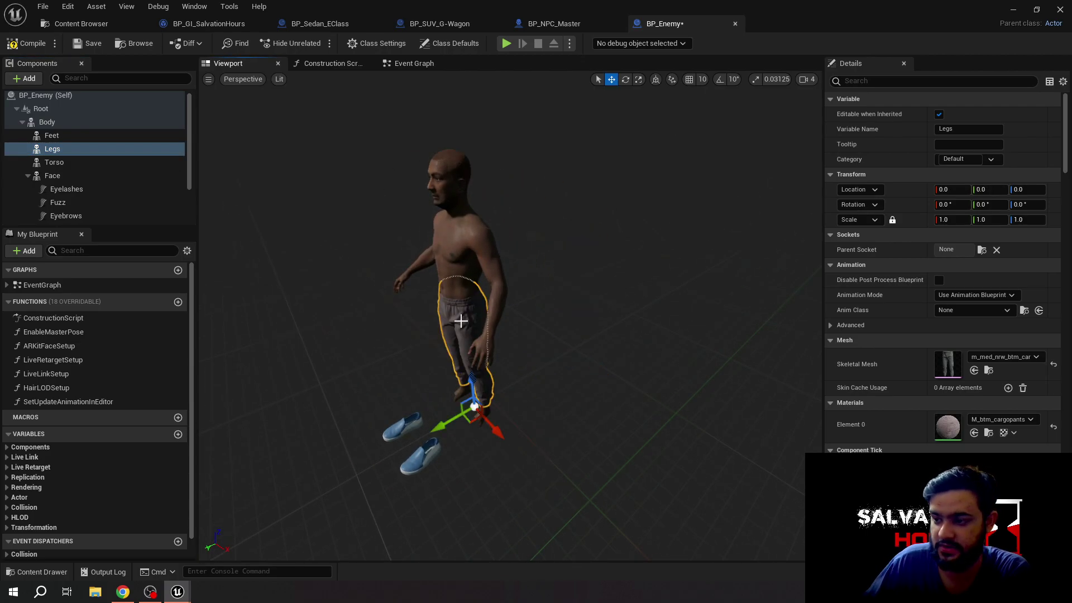
click(22, 50)
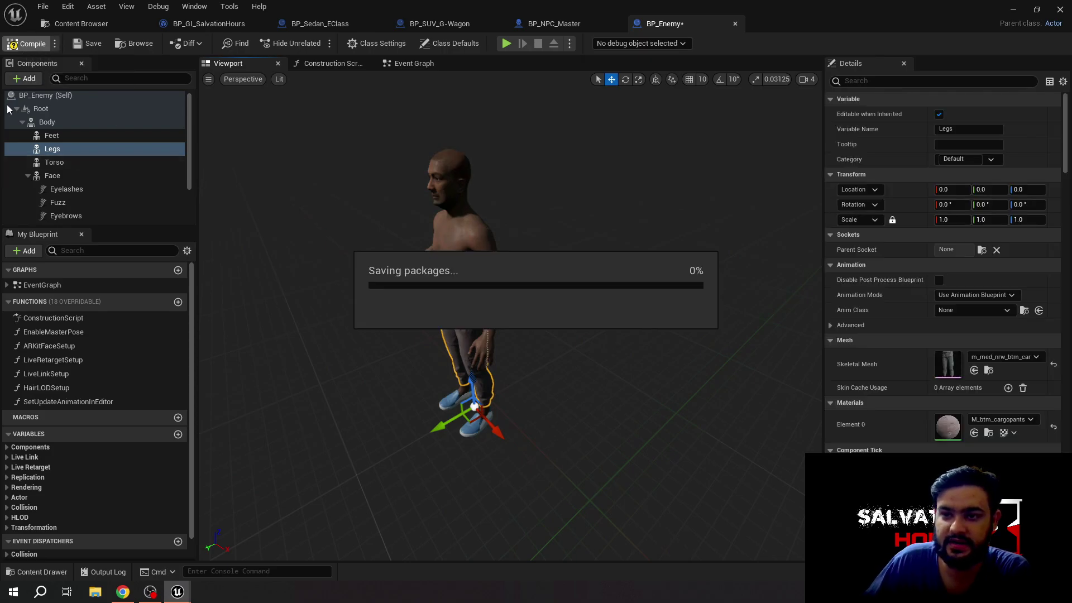
Step: Create a new Actor-based Blueprint Class in the _Main/Blueprints/NPCs folder
click(76, 28)
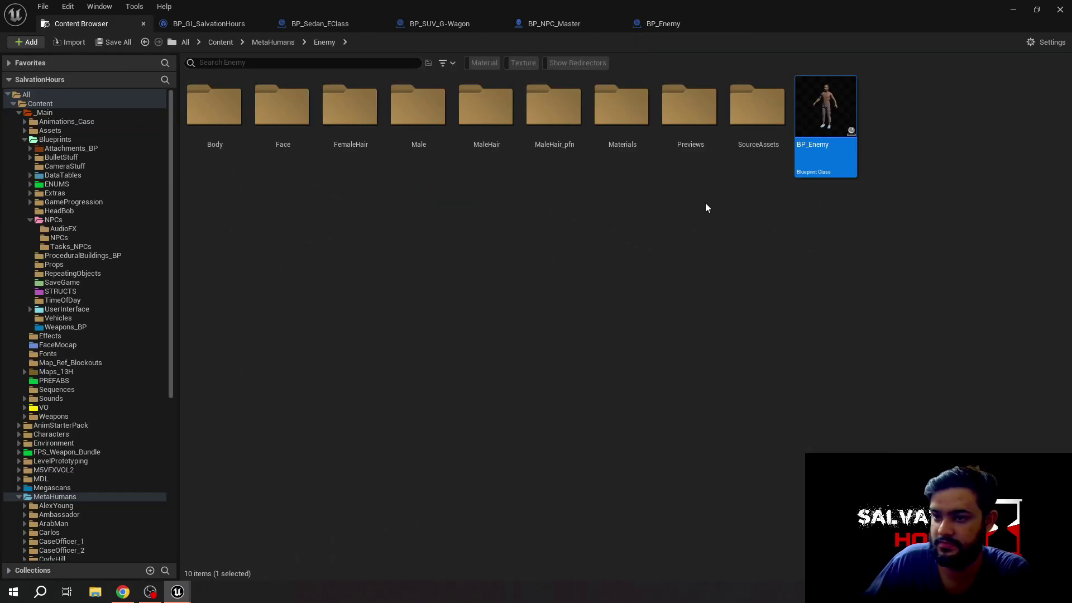
click(53, 220)
right_click(364, 223)
click(433, 237)
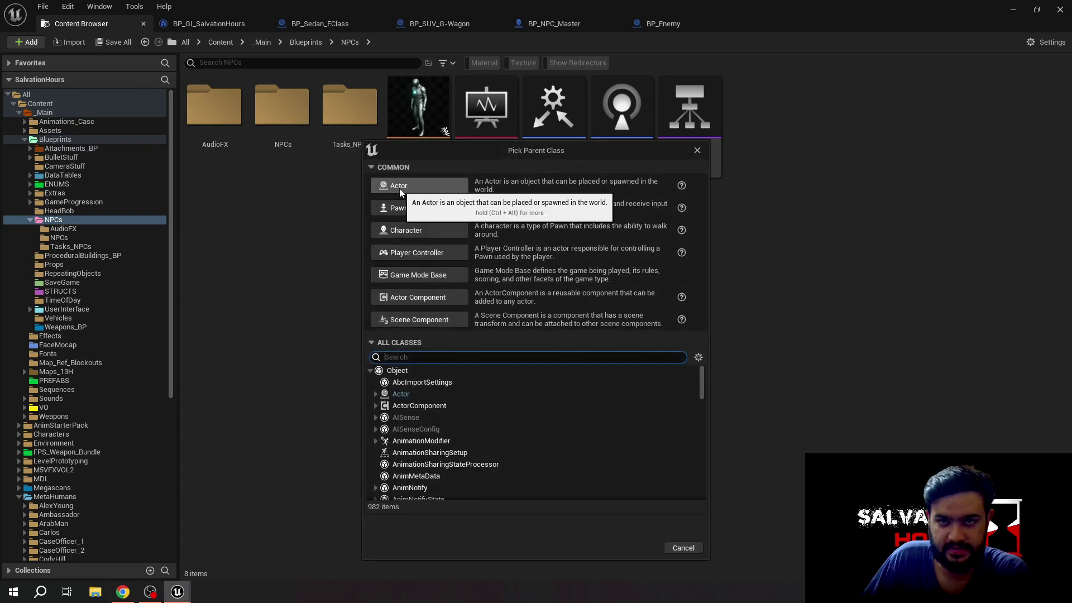
click(400, 188)
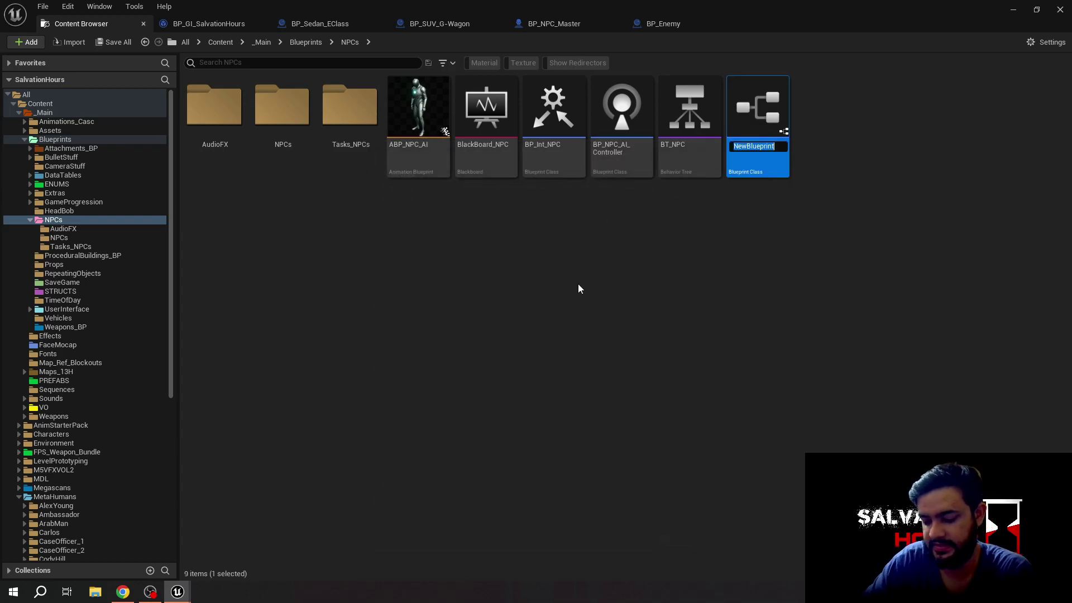
Step: Name the new blueprint Enemy_MH_Actor and open it for editing
text(Een)
key(BackSpace)
key(BackSpace)
text(nemy)
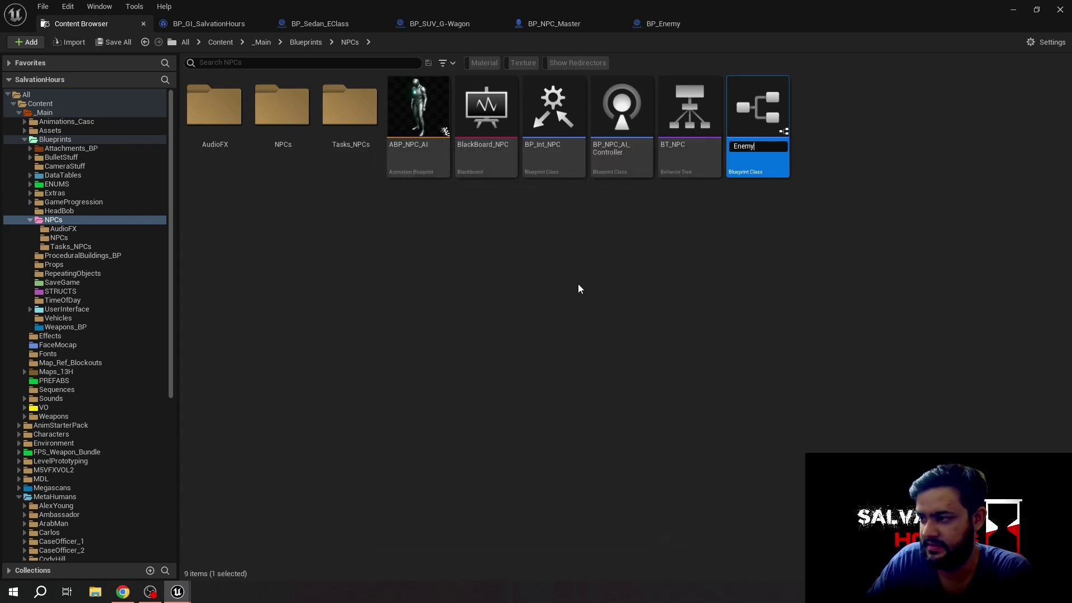
text(_MH_Actor)
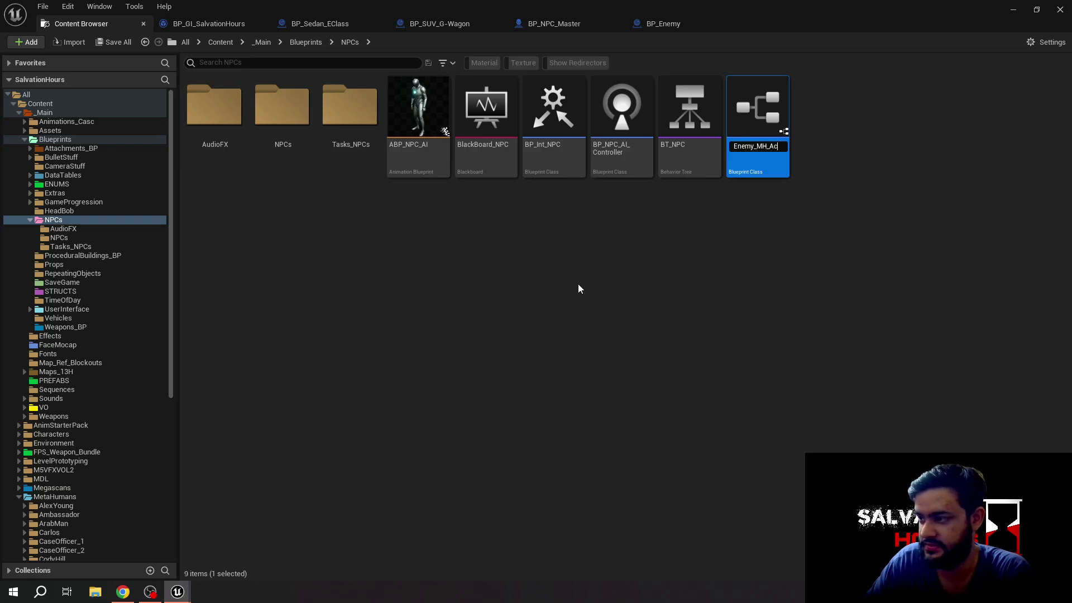
key(Return)
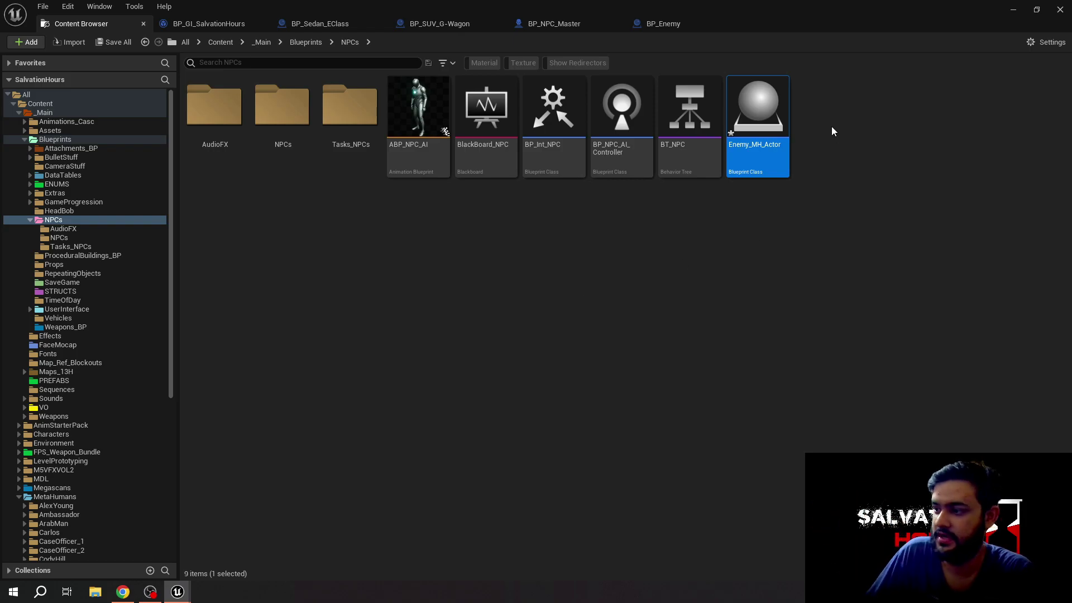
double_click(761, 118)
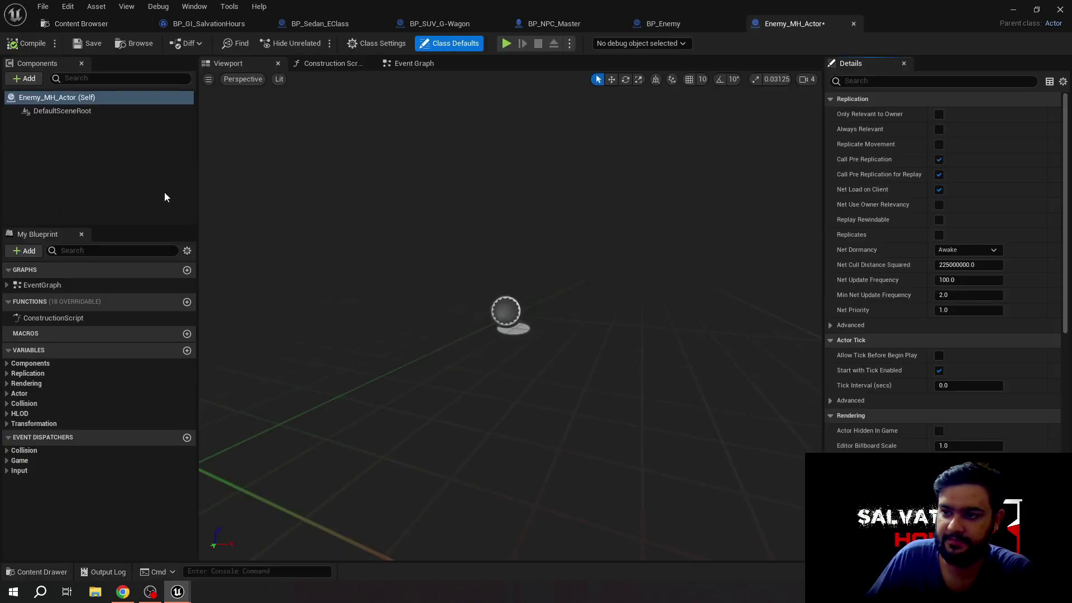
Step: Select Body, Feet, Legs, Torso and Face together in BP_Enemy's Components tree
click(55, 111)
click(696, 24)
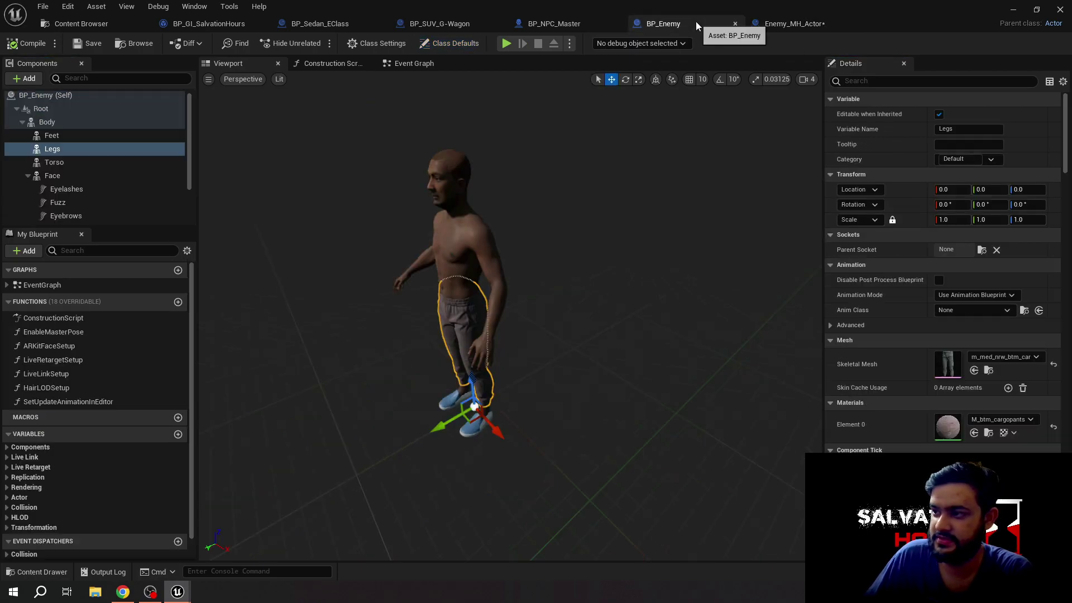
click(86, 121)
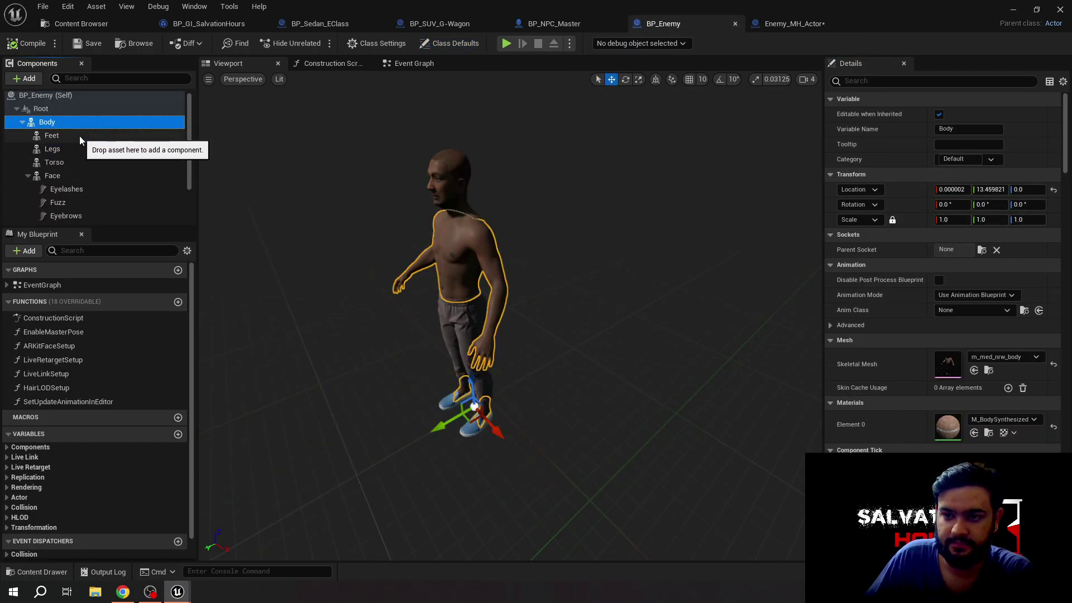
ctrl+click(79, 136)
ctrl+click(88, 148)
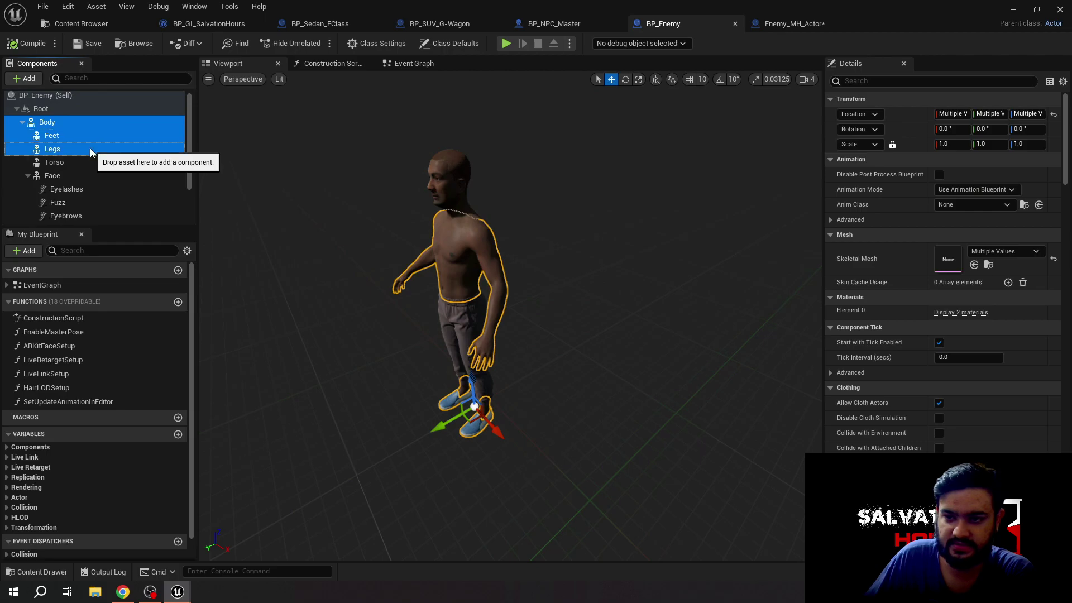
ctrl+click(92, 163)
ctrl+click(91, 176)
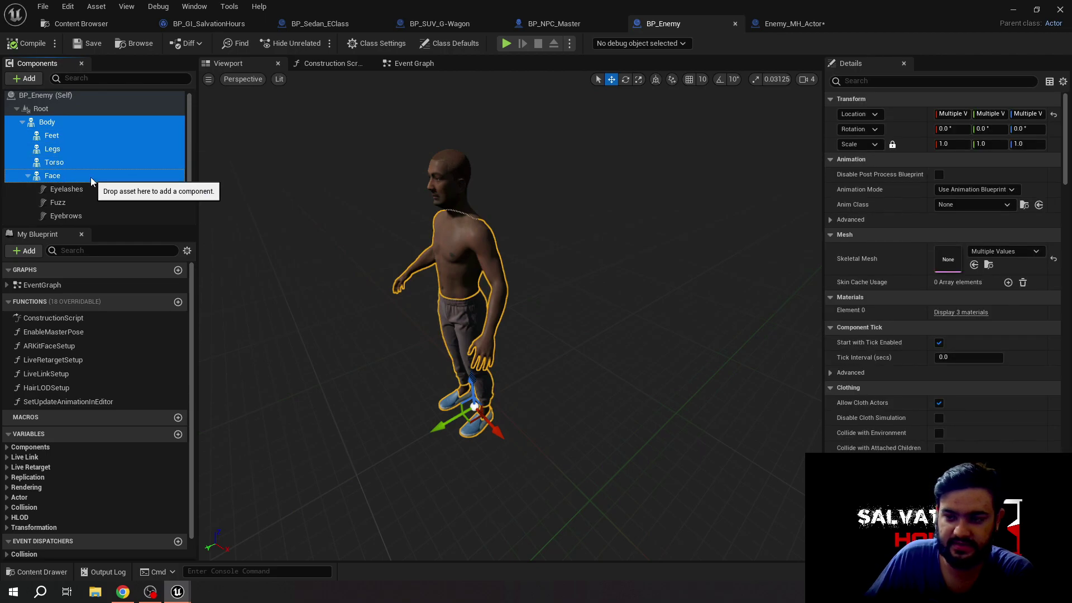
Step: Expand Face and extend the selection through its groom components down to Beard
click(29, 178)
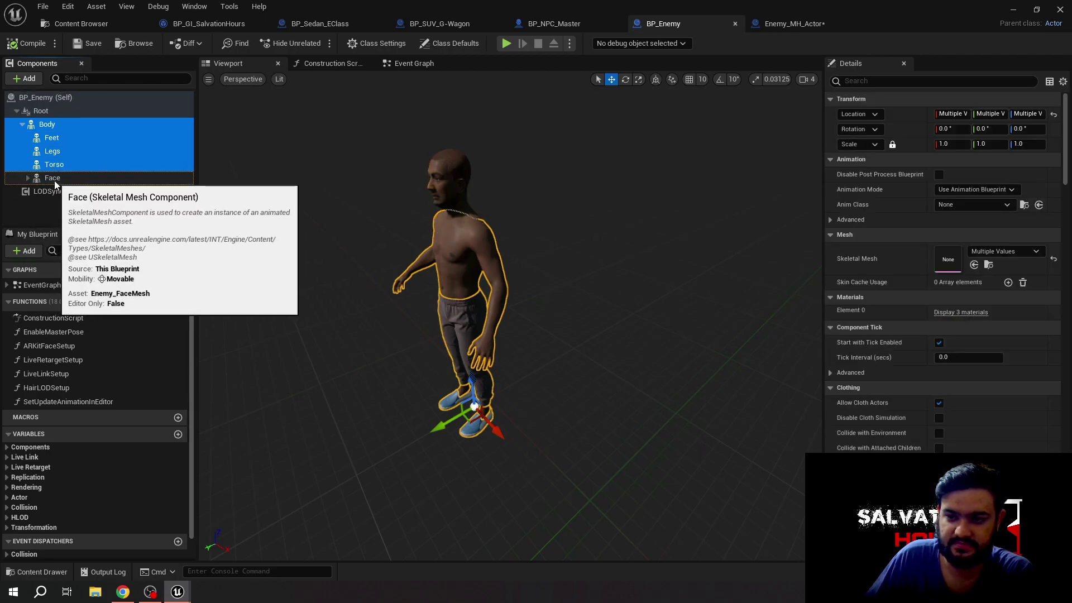
click(29, 177)
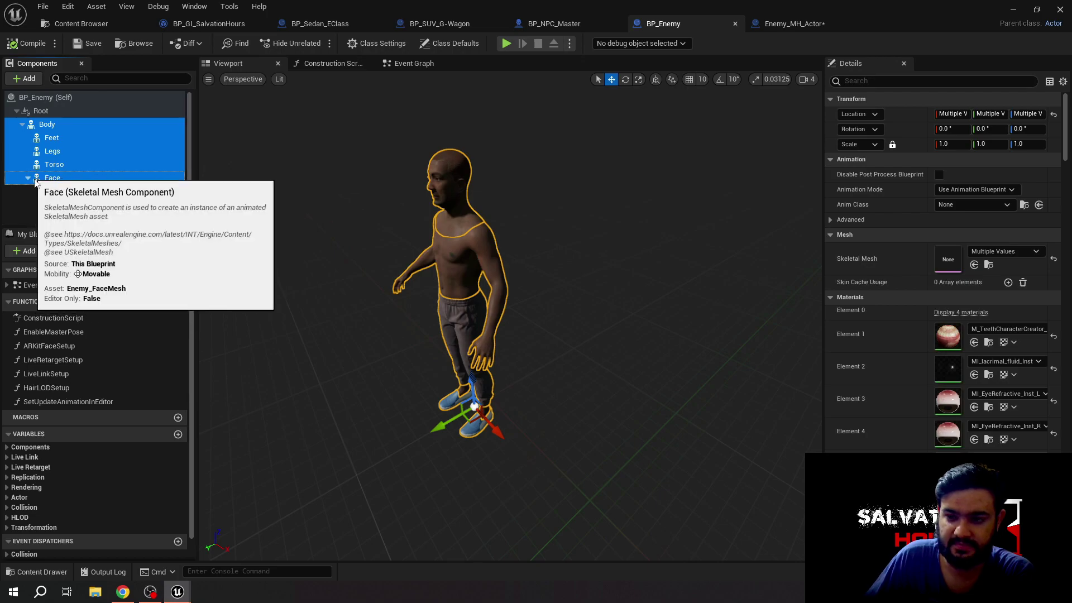
scroll(79, 198, down, 2)
shift+click(80, 198)
scroll(100, 176, up, 2)
scroll(114, 157, down, 2)
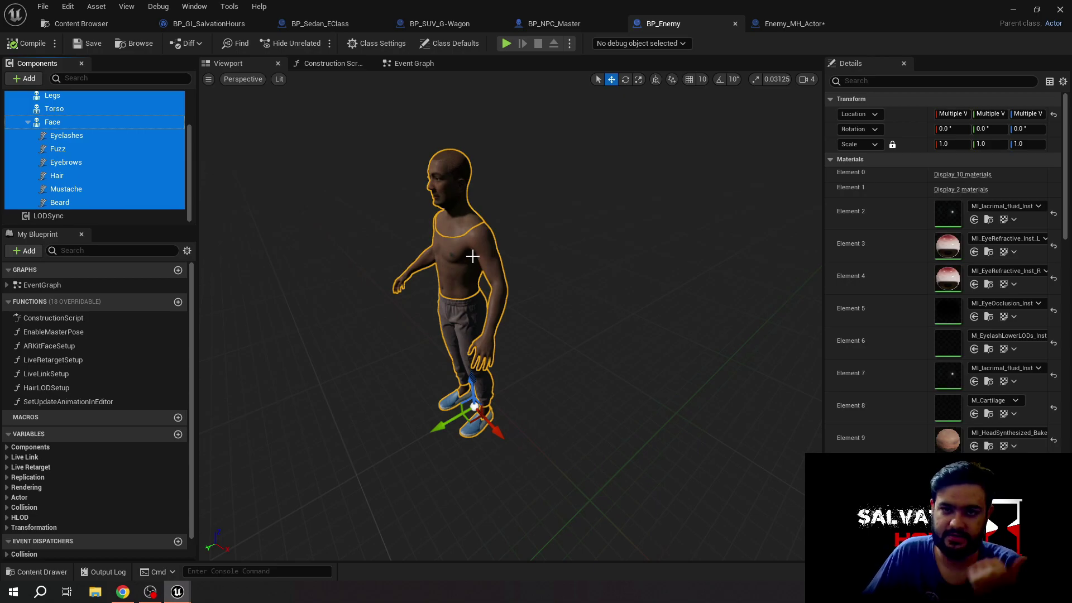
scroll(122, 186, up, 2)
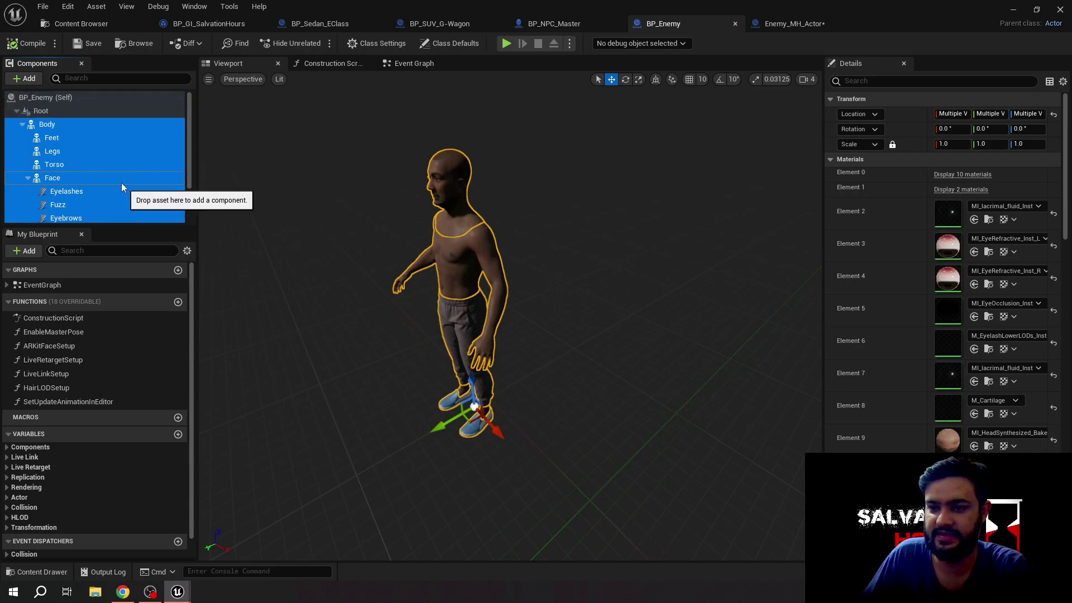
Step: Paste the copied mesh components under Enemy_MH_Actor's DefaultSceneRoot and frame them
click(802, 28)
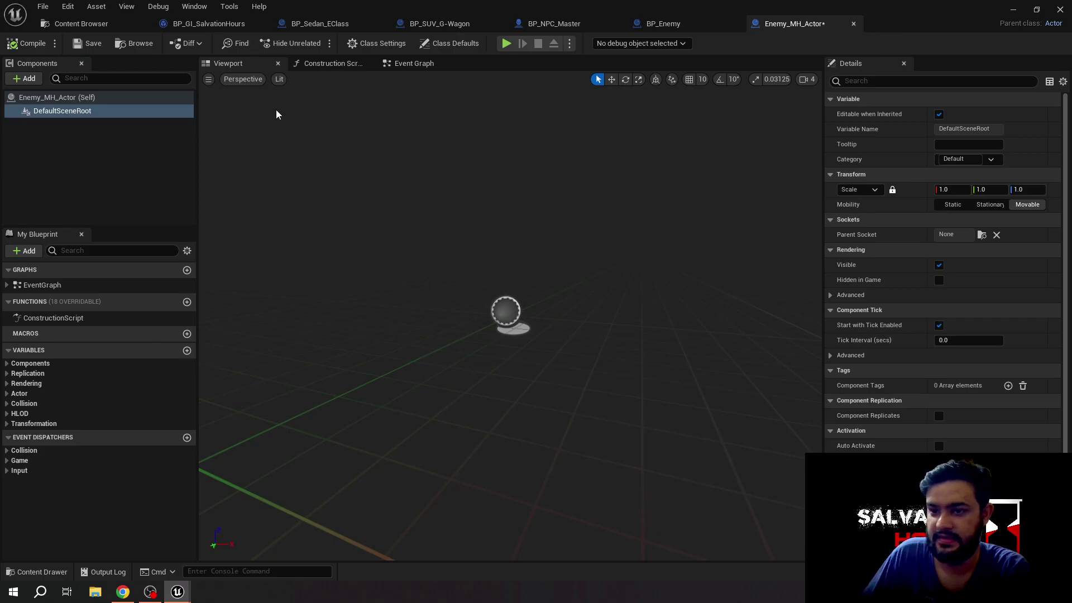
click(72, 111)
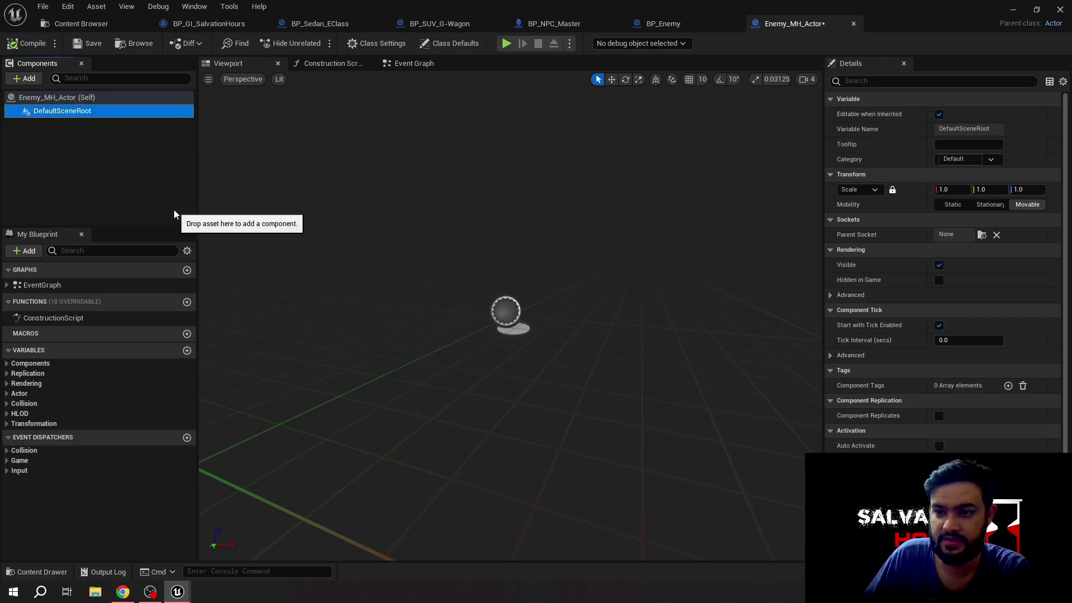
key(ctrl+v)
key(f)
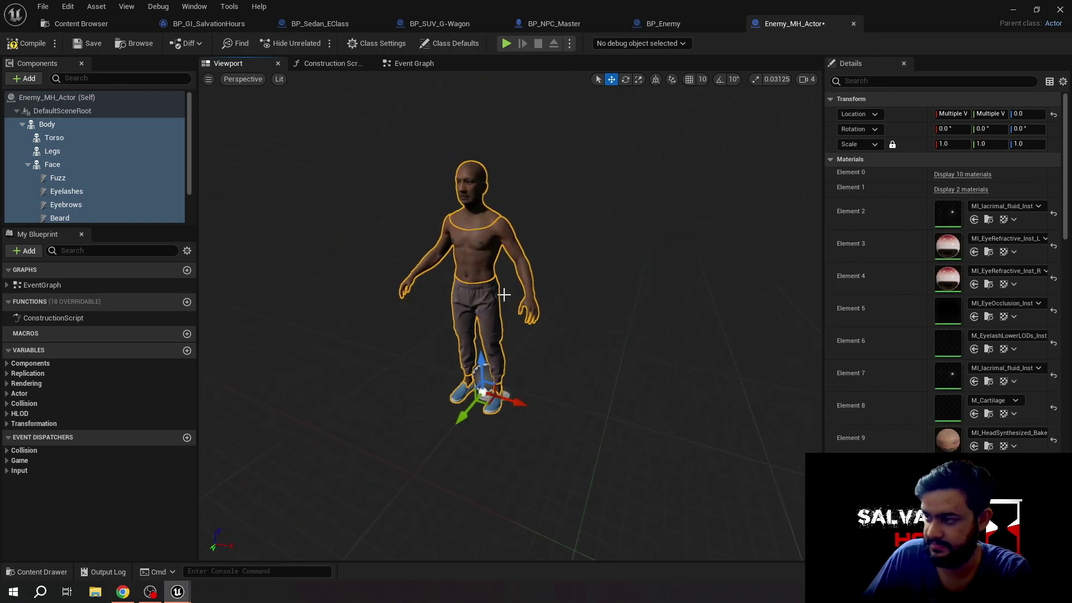
Step: Reset the Body component's location to 0, 0, 0, then inspect the assembled character
click(63, 125)
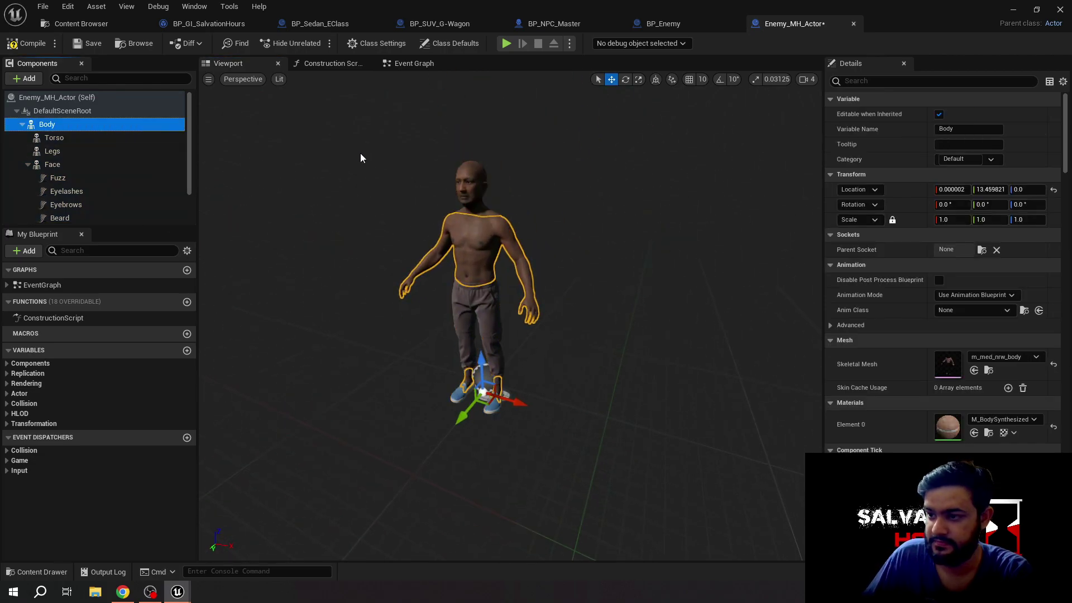
click(465, 415)
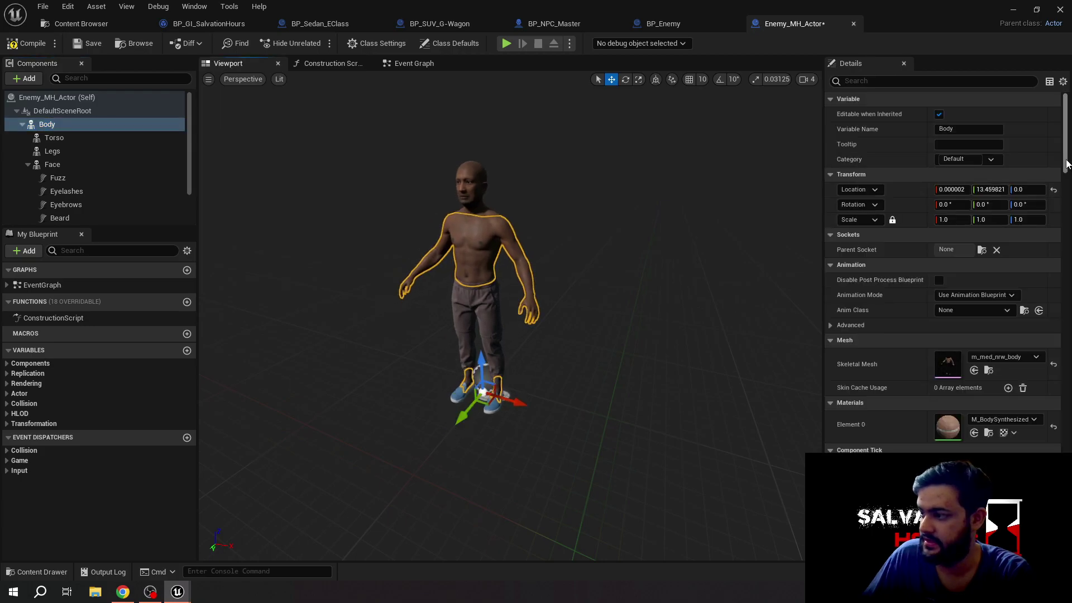
click(1053, 191)
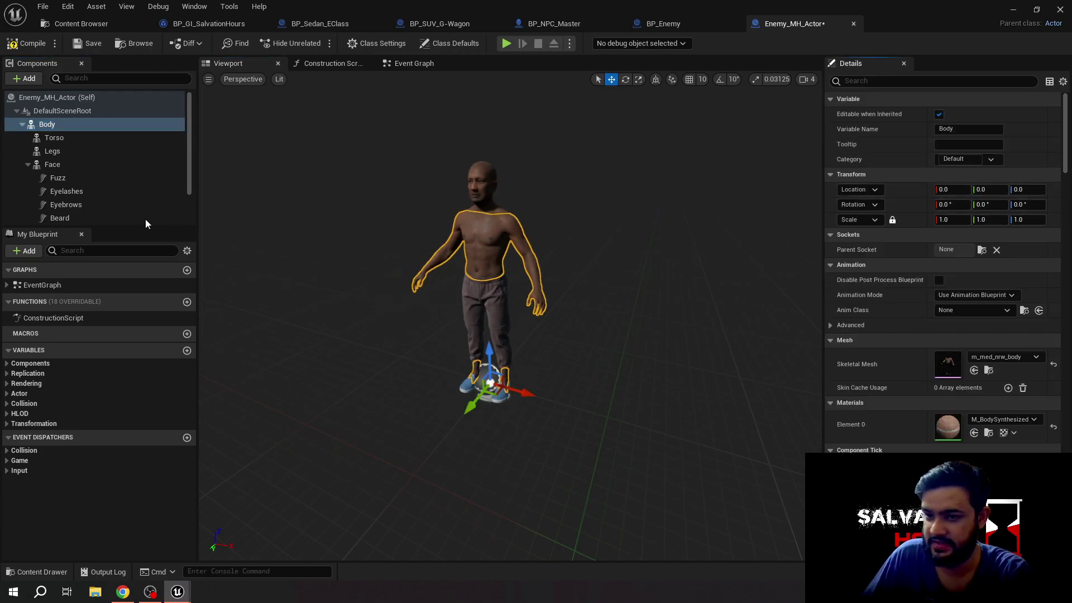
click(59, 138)
click(52, 164)
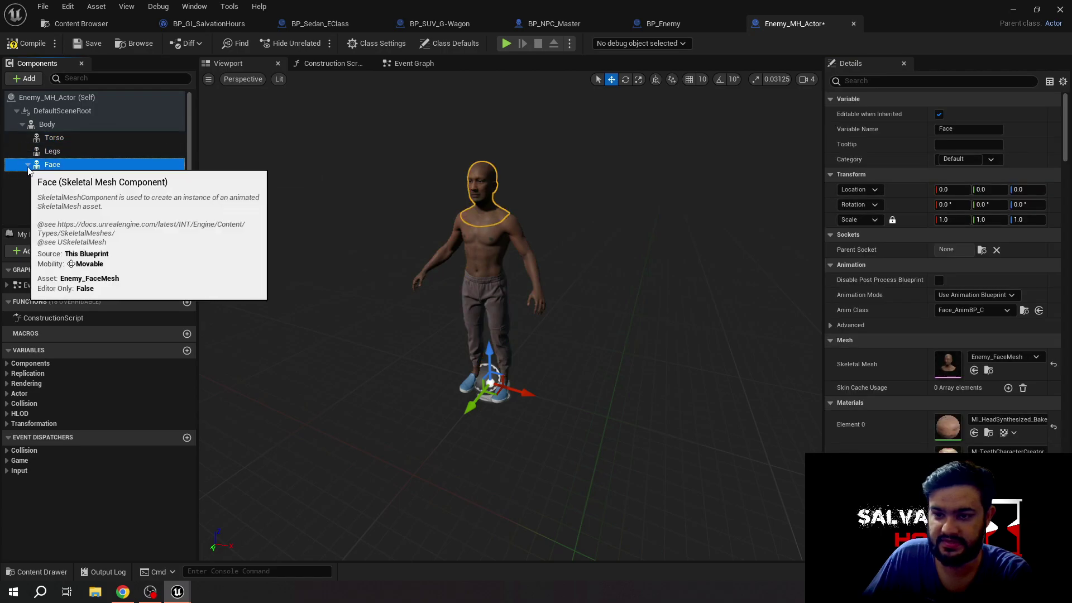
click(28, 164)
right_drag(460, 352, 430, 267)
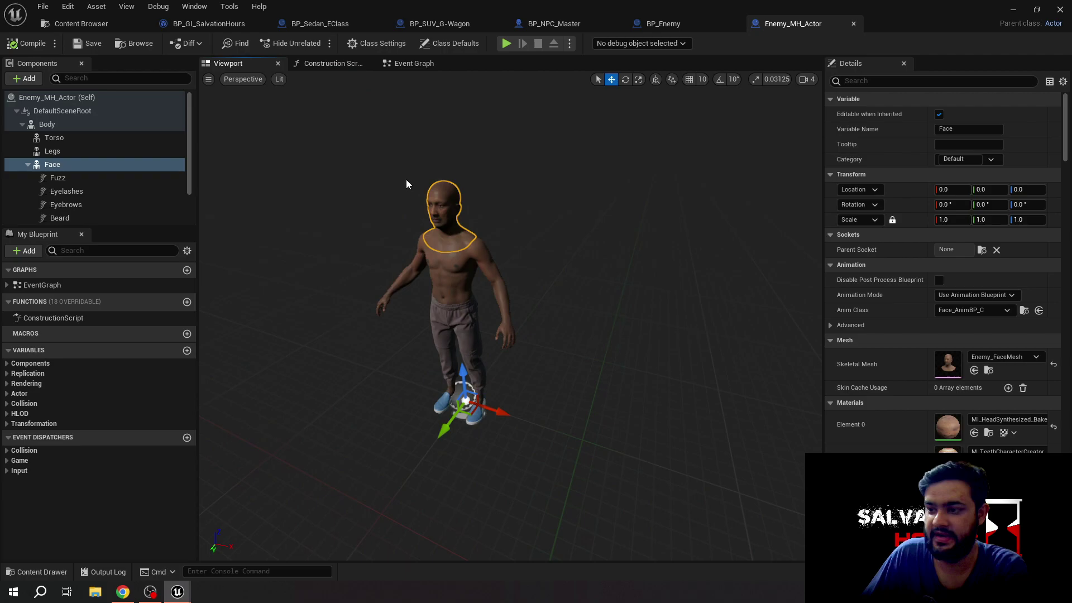
key(super+Down)
right_drag(778, 110, 774, 173)
key(alt+Tab)
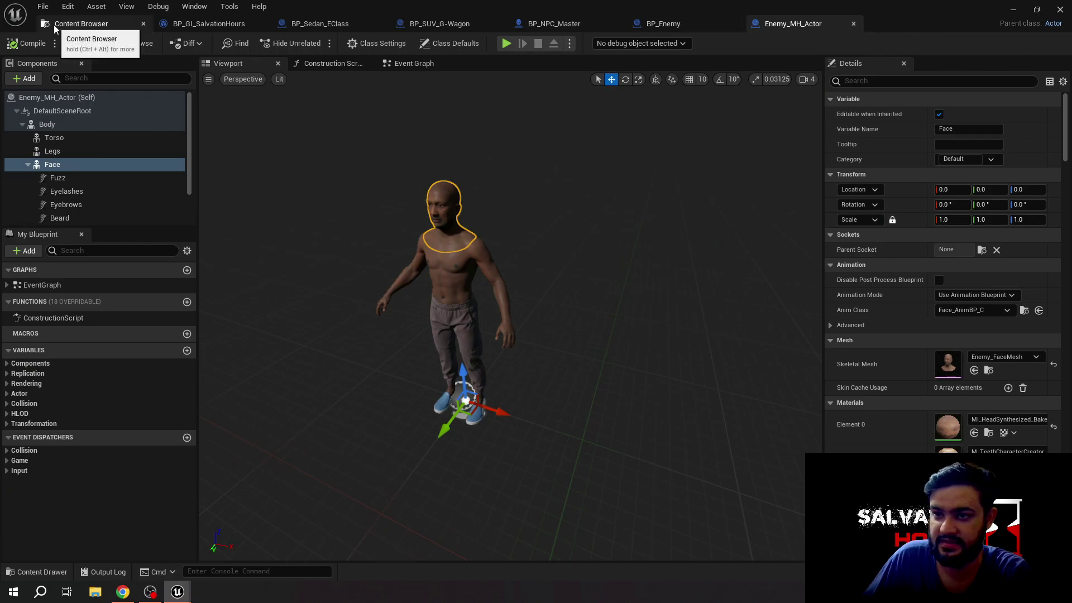
Step: Place Enemy_MH_Actor into the Mocap_Test level and focus the view on it
click(55, 27)
drag(755, 114, 493, 264)
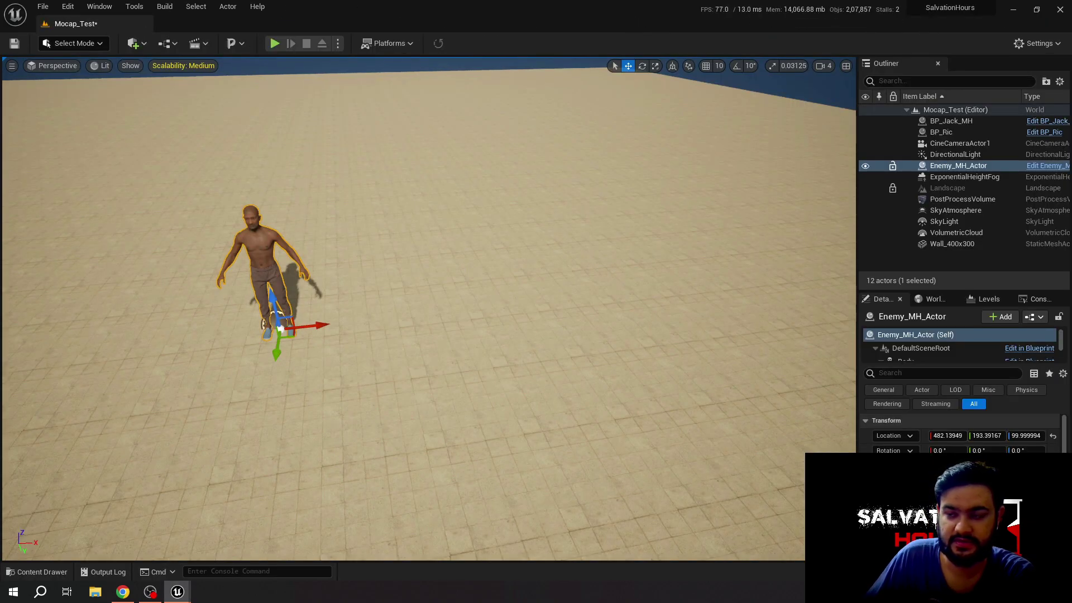
key(f)
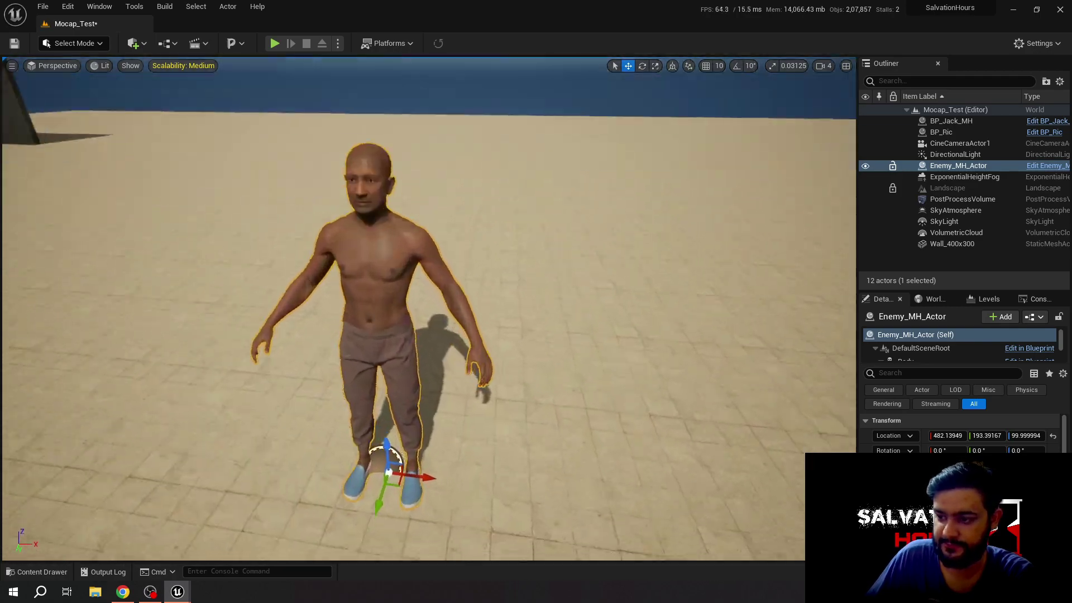
scroll(320, 270, down, 3)
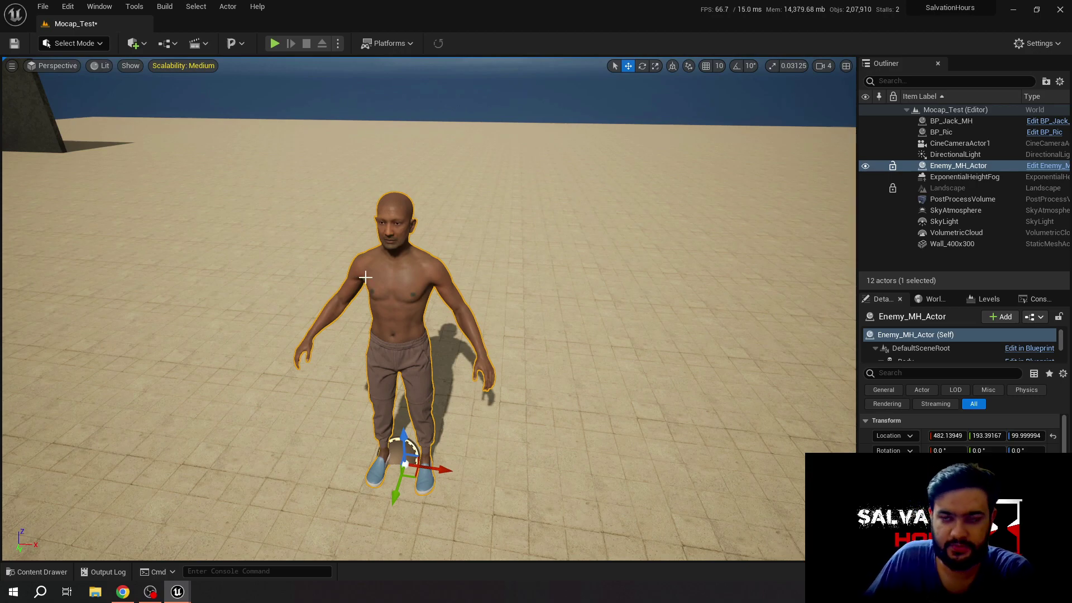
right_click(396, 272)
click(383, 273)
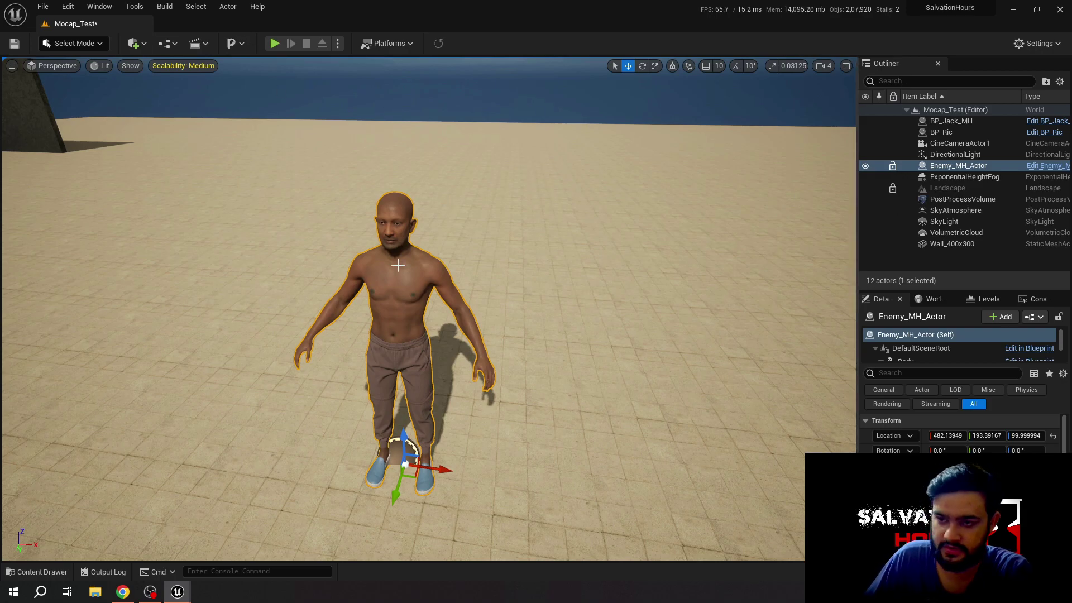
Step: Convert the selected Enemy_MH_Actor's meshes into a single static mesh
click(227, 6)
mouse_move(291, 101)
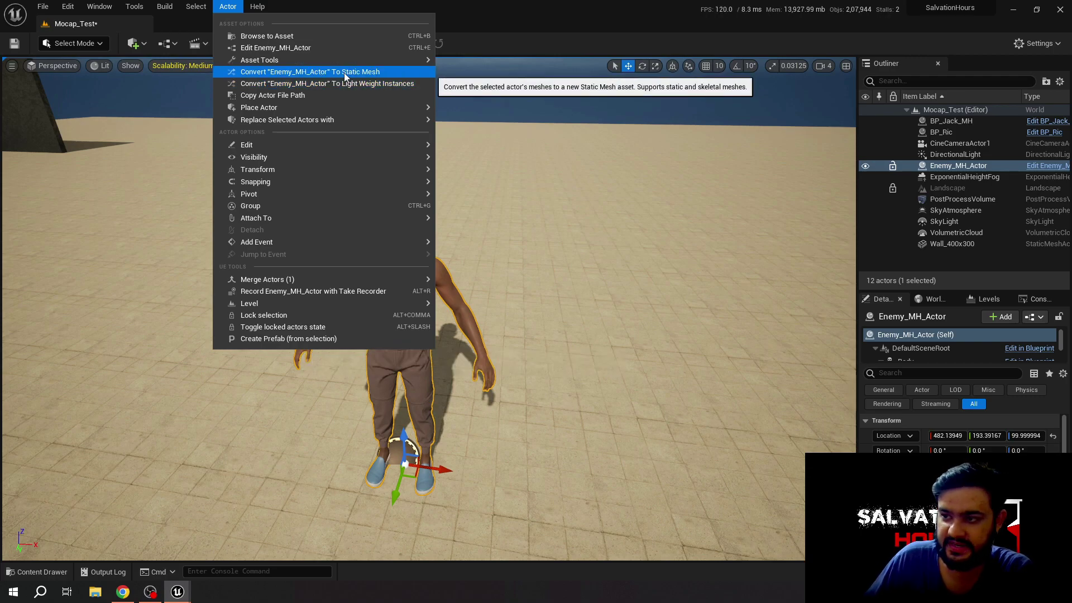
click(344, 73)
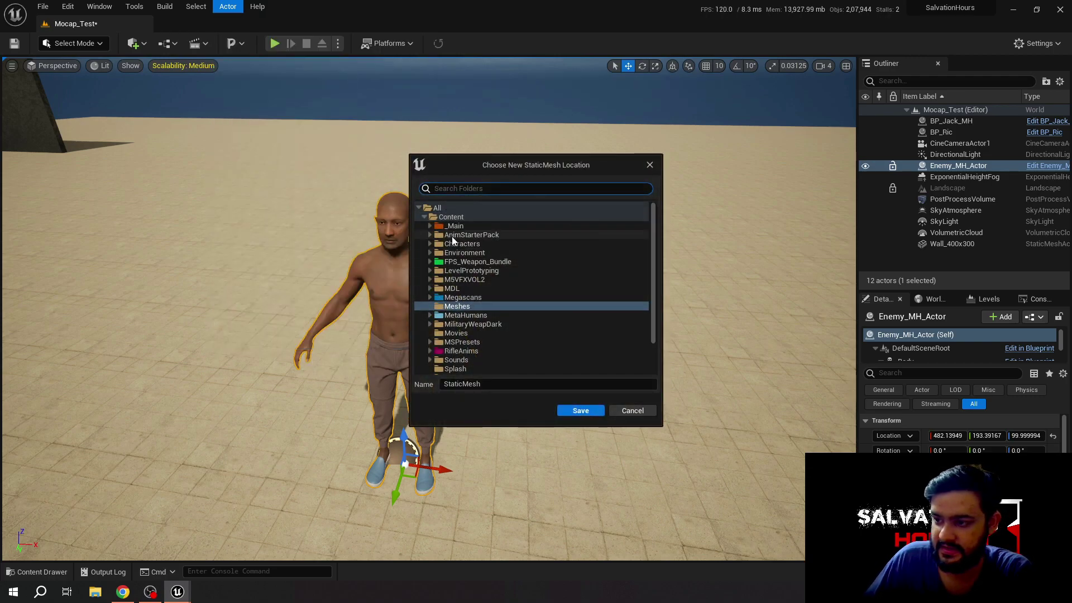
Step: Save the static mesh as SM_Enemy_MH in the _Main/Blueprints/NPCs folder
double_click(425, 226)
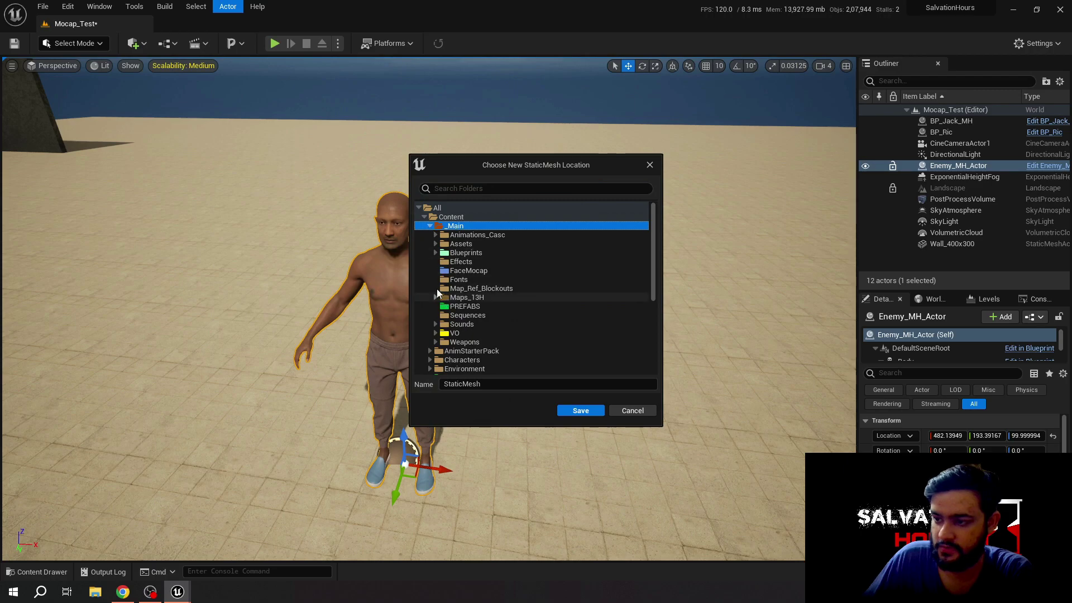
click(436, 252)
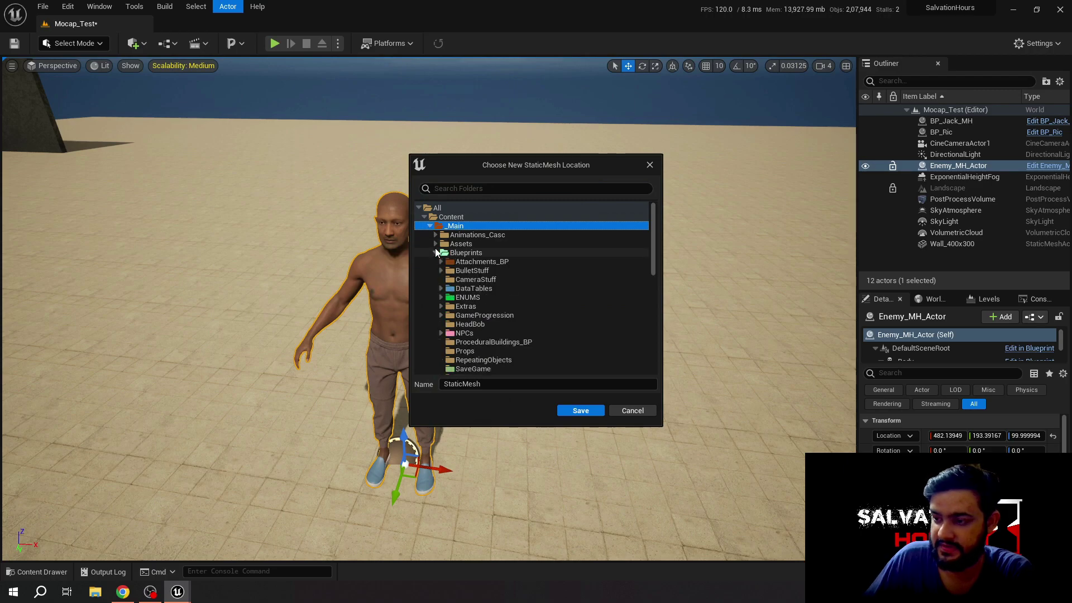
click(464, 332)
click(497, 385)
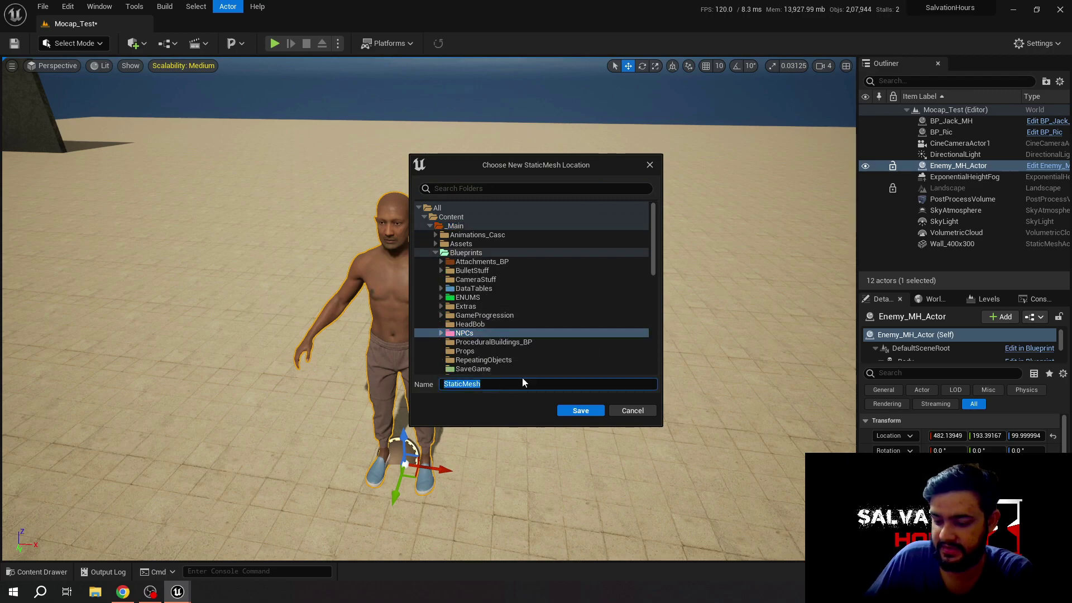
text(SM_Enem)
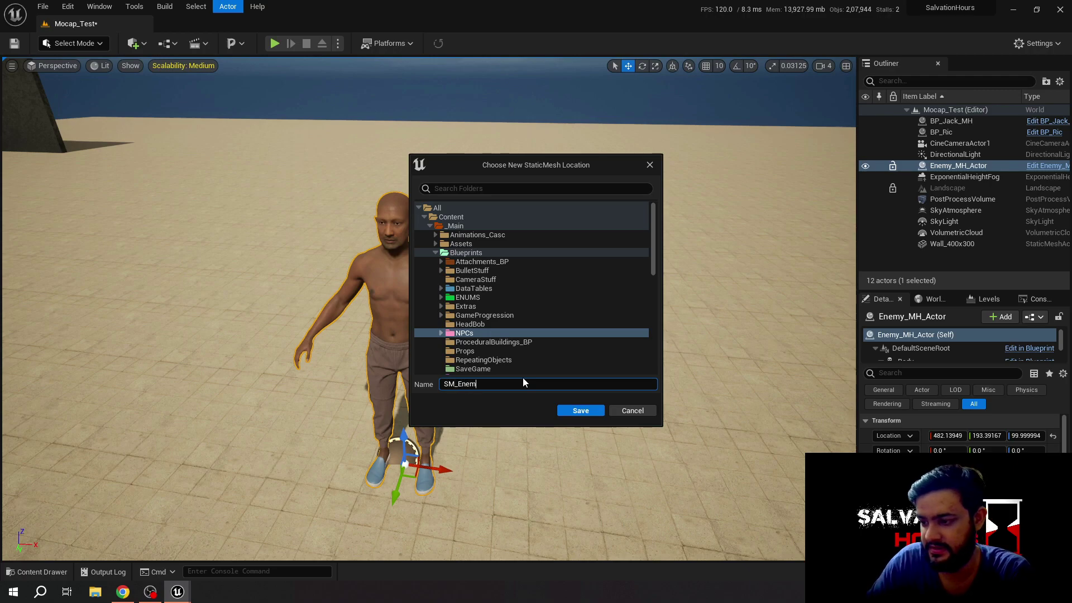
text(y_MH)
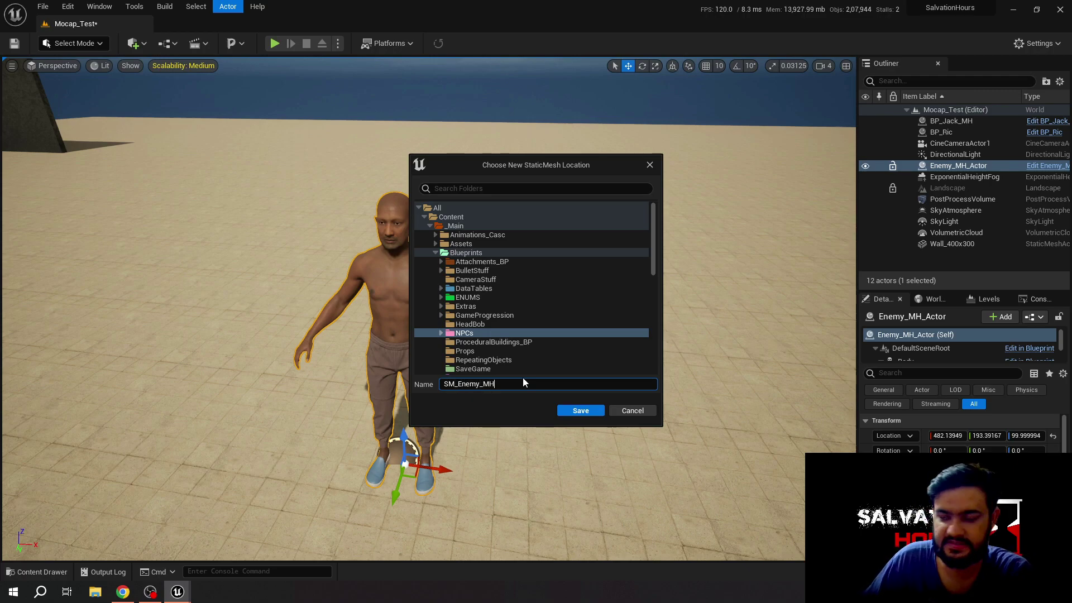
click(580, 411)
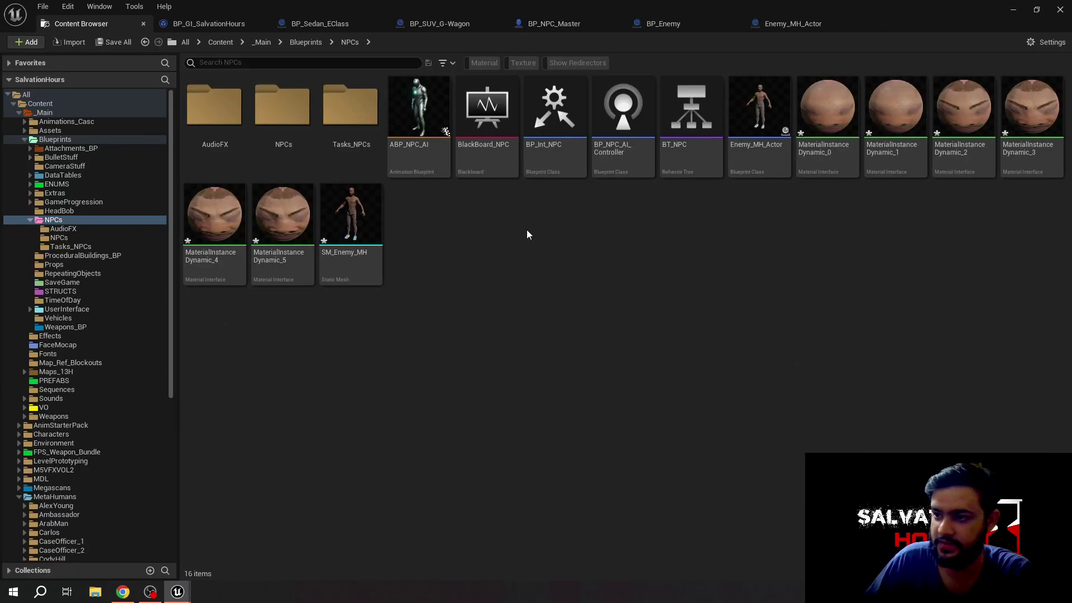
Step: Open SM_Enemy_MH in the Static Mesh editor and inspect the A-pose character
click(757, 140)
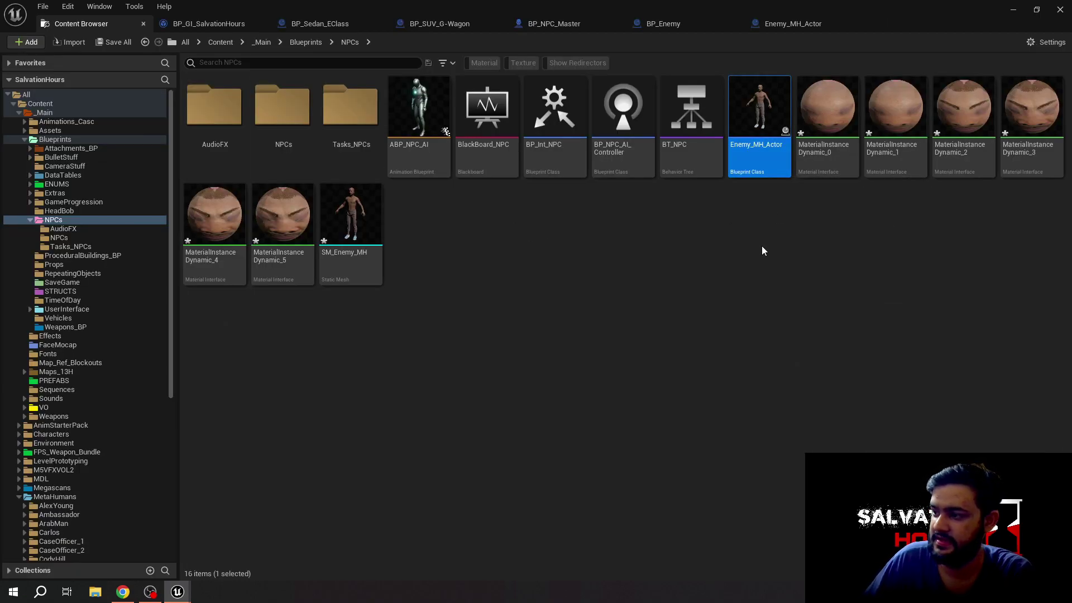
double_click(350, 220)
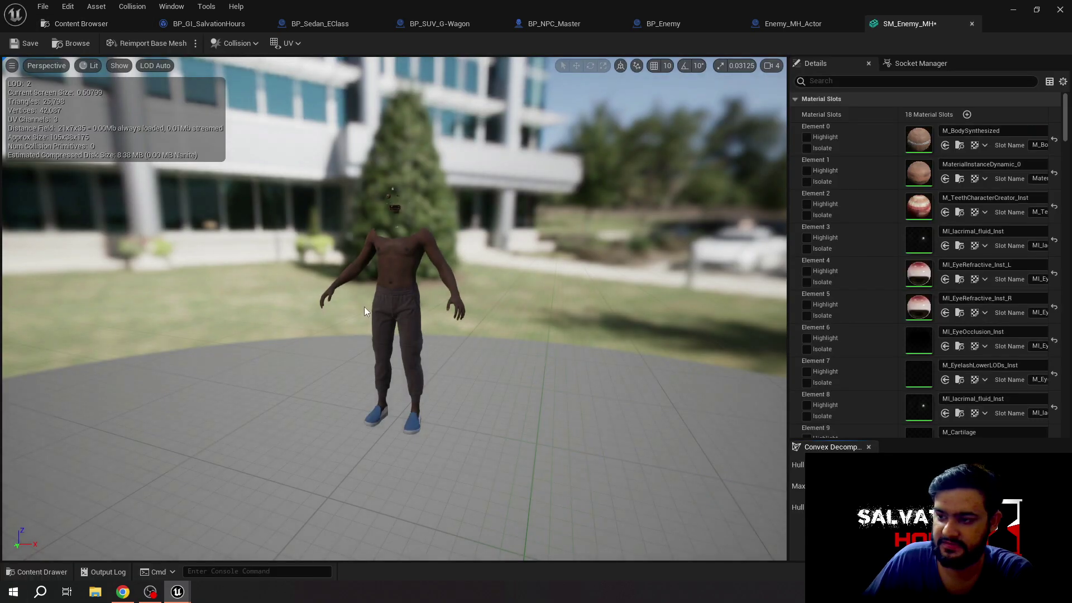
mouse_move(363, 311)
right_down()
mouse_move(364, 357)
mouse_move(363, 268)
mouse_move(364, 346)
mouse_move(363, 295)
right_up()
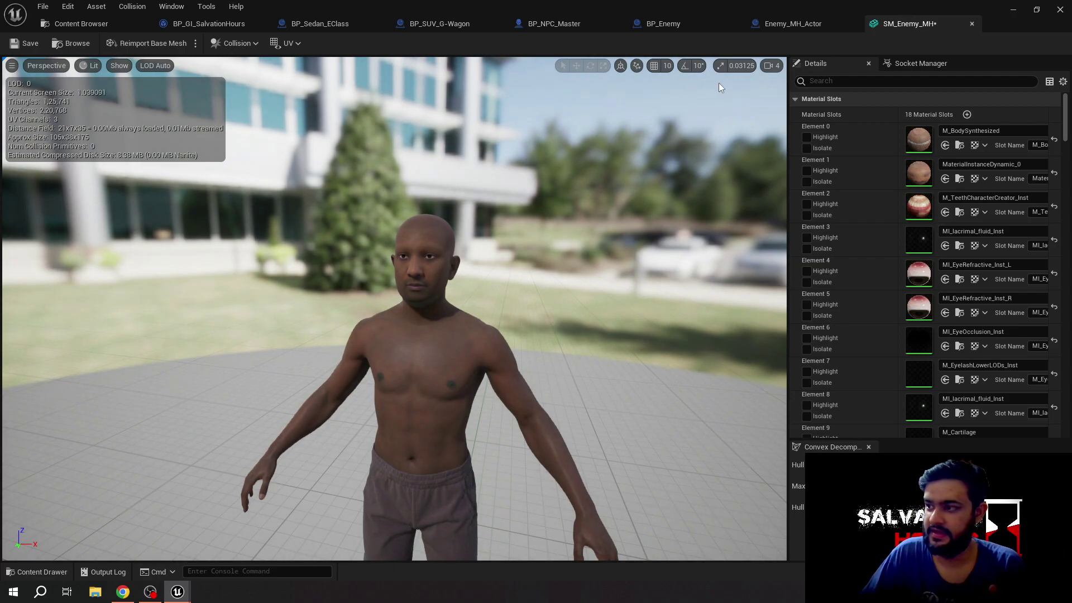
Step: Check the LODSync component's settings in the BP_Enemy blueprint
click(669, 25)
scroll(89, 205, down, 3)
click(80, 218)
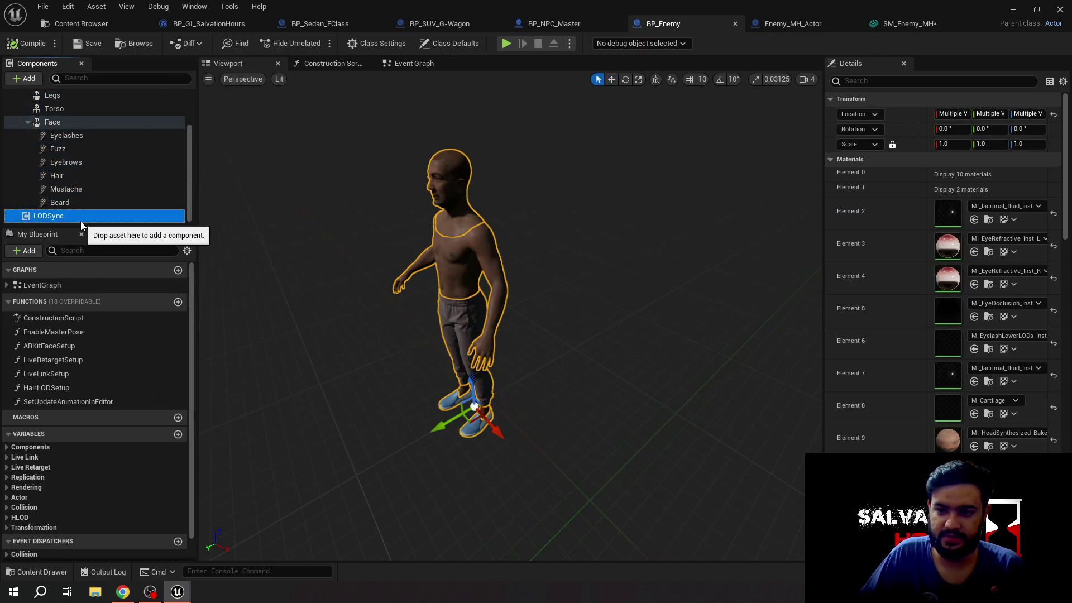
scroll(951, 370, down, 5)
scroll(951, 370, up, 5)
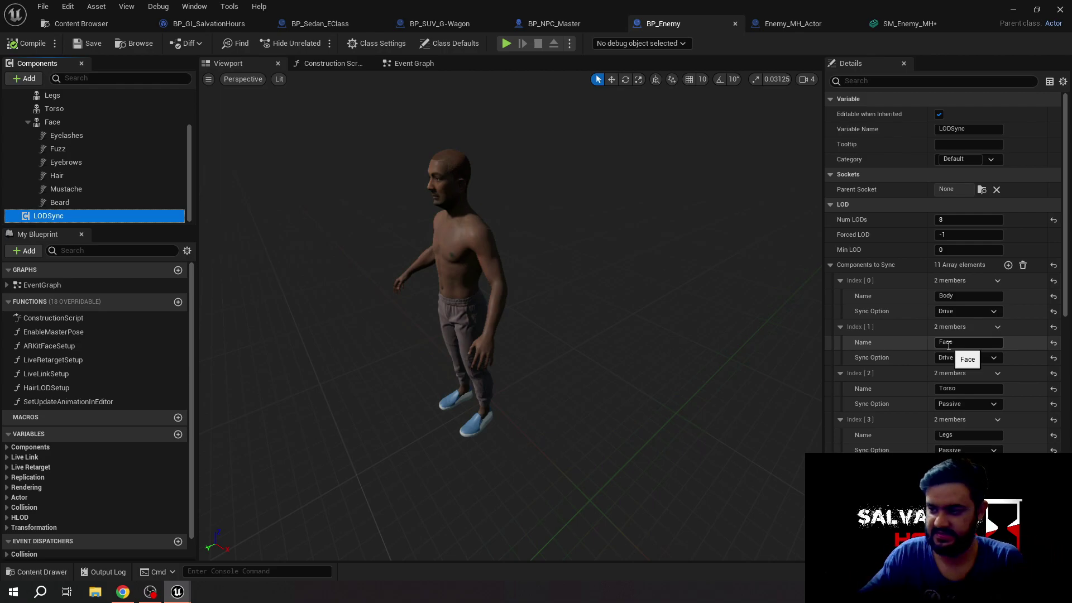
Step: Preview SM_Enemy_MH's lower LODs by zooming out, then close its mesh editor
click(921, 21)
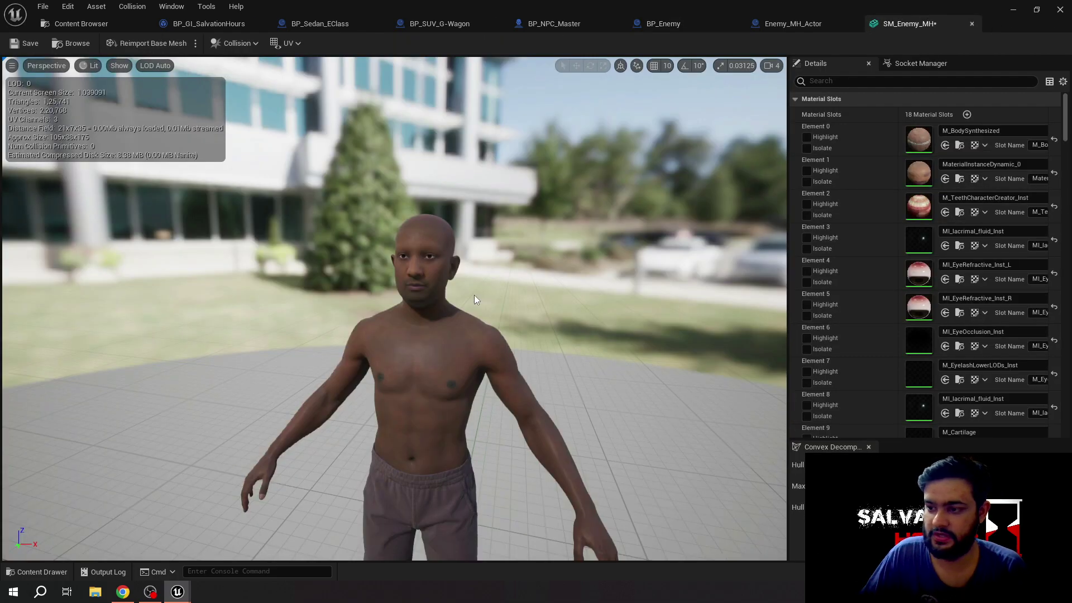
middle_drag(474, 295, 357, 223)
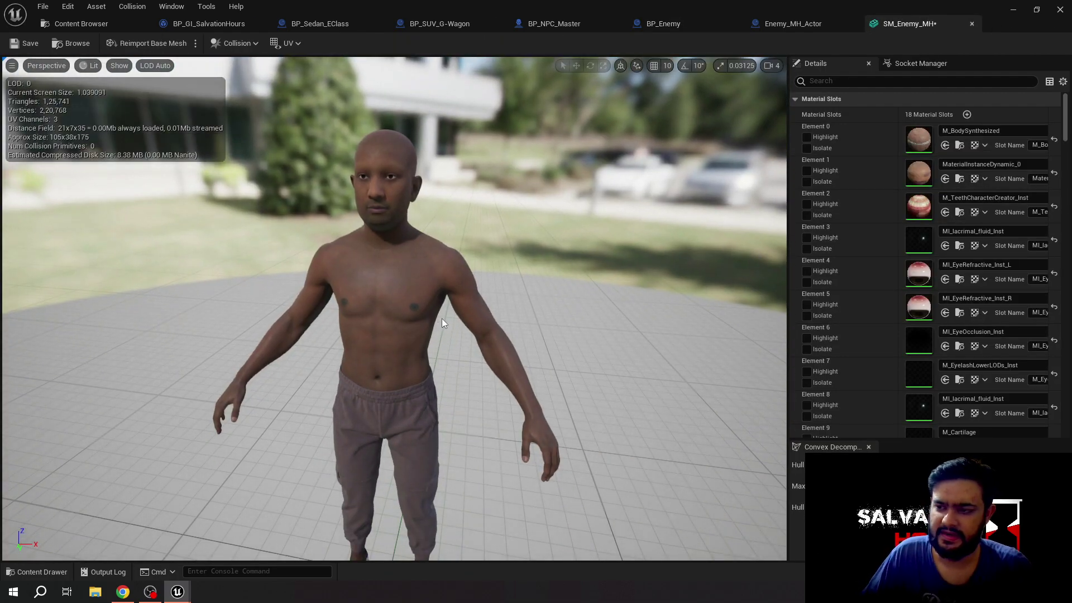
mouse_move(441, 322)
mouse_down()
mouse_move(445, 374)
mouse_move(447, 313)
mouse_move(429, 338)
mouse_up()
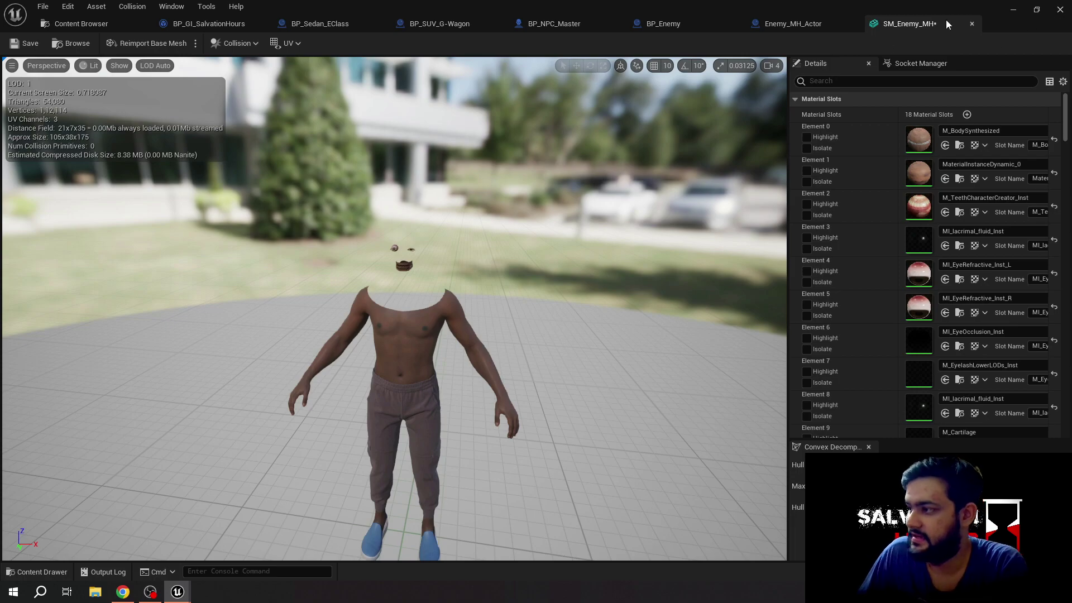
click(972, 23)
Step: Export the SM_Enemy_MH static mesh from the Content Browser to Enemy_MH_SM.FBX
click(112, 28)
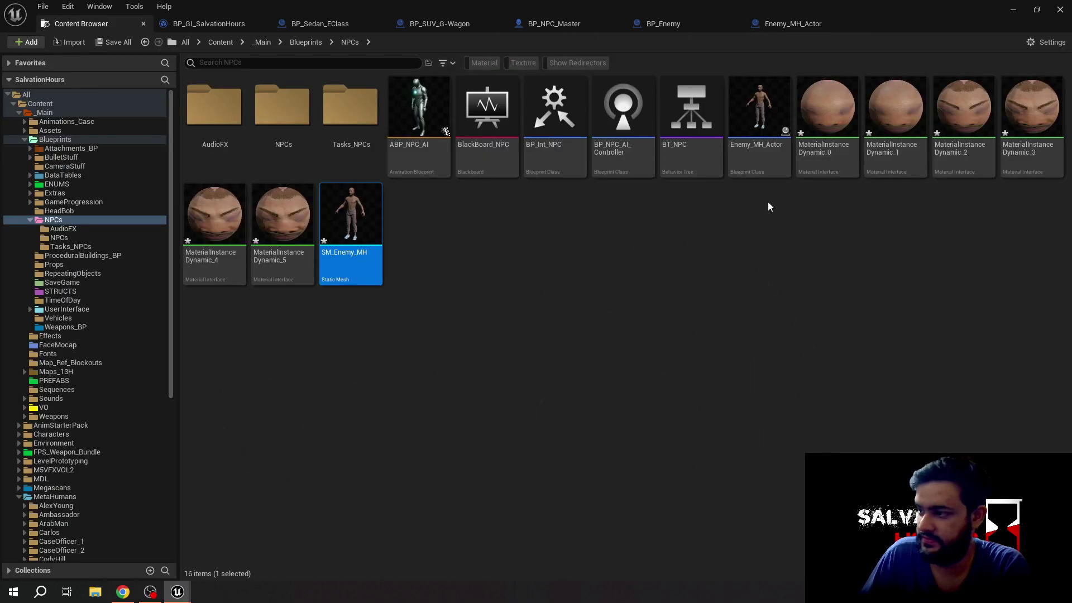
right_click(354, 246)
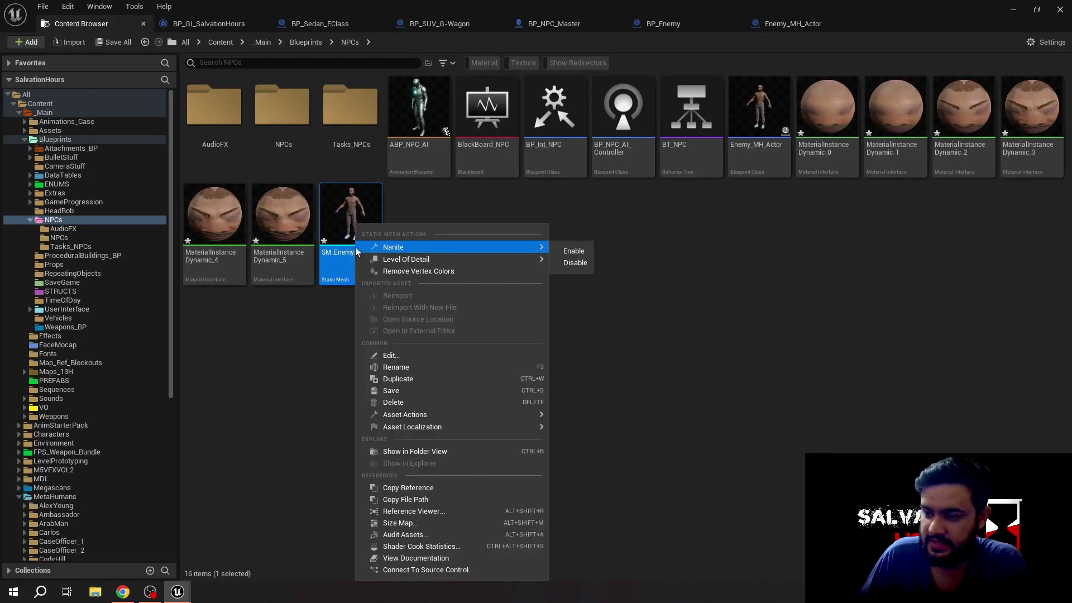
mouse_move(422, 414)
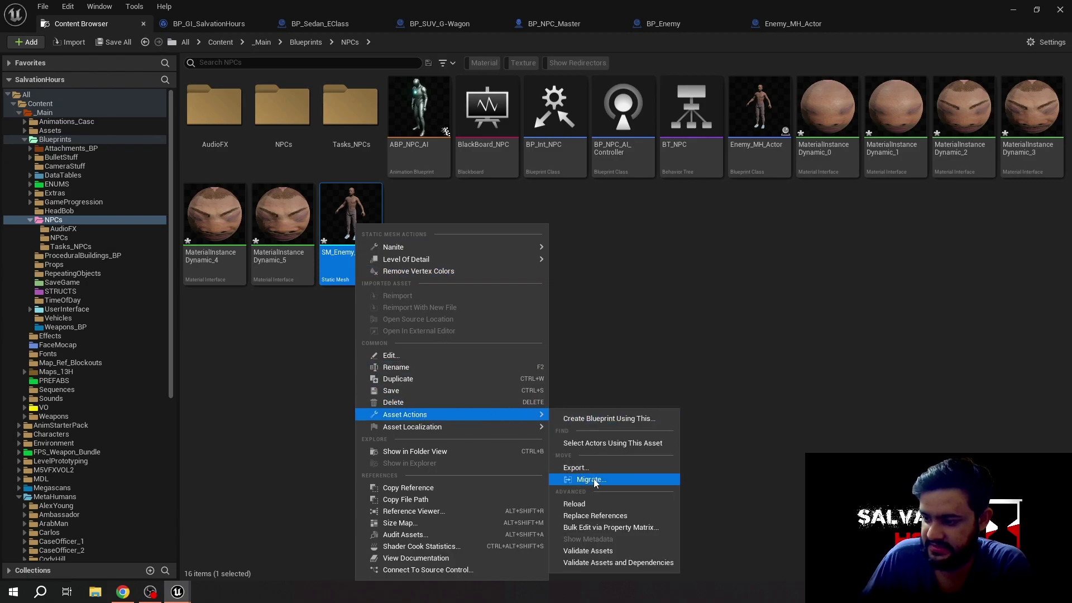
click(581, 467)
key(Return)
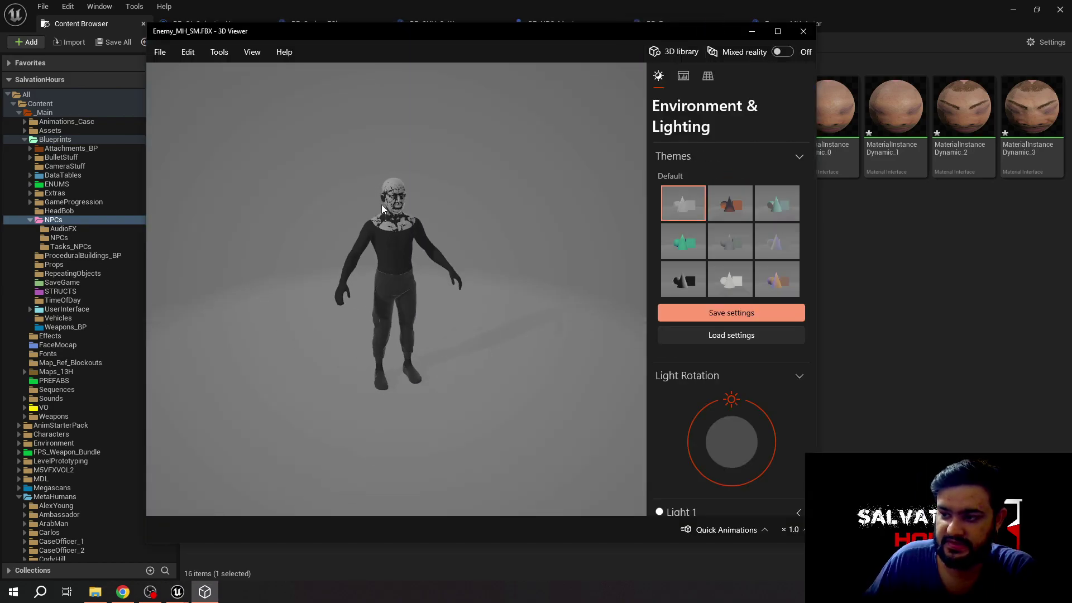
Step: Orbit the exported A-pose character to check its front, side and top, then close 3D Viewer
scroll(380, 204, up, 3)
drag(381, 203, 404, 254)
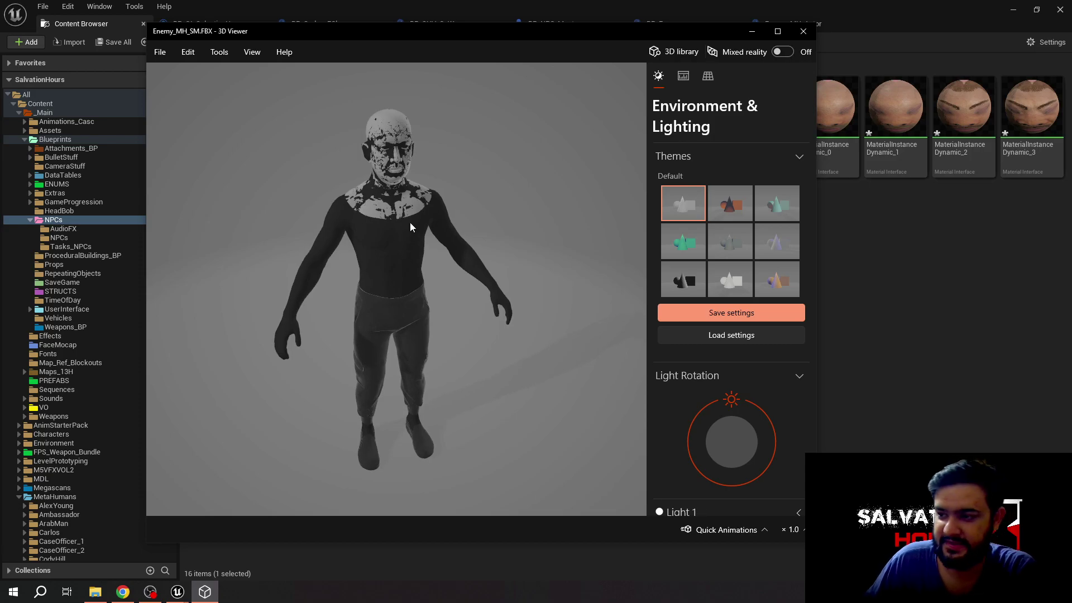
drag(403, 208, 408, 173)
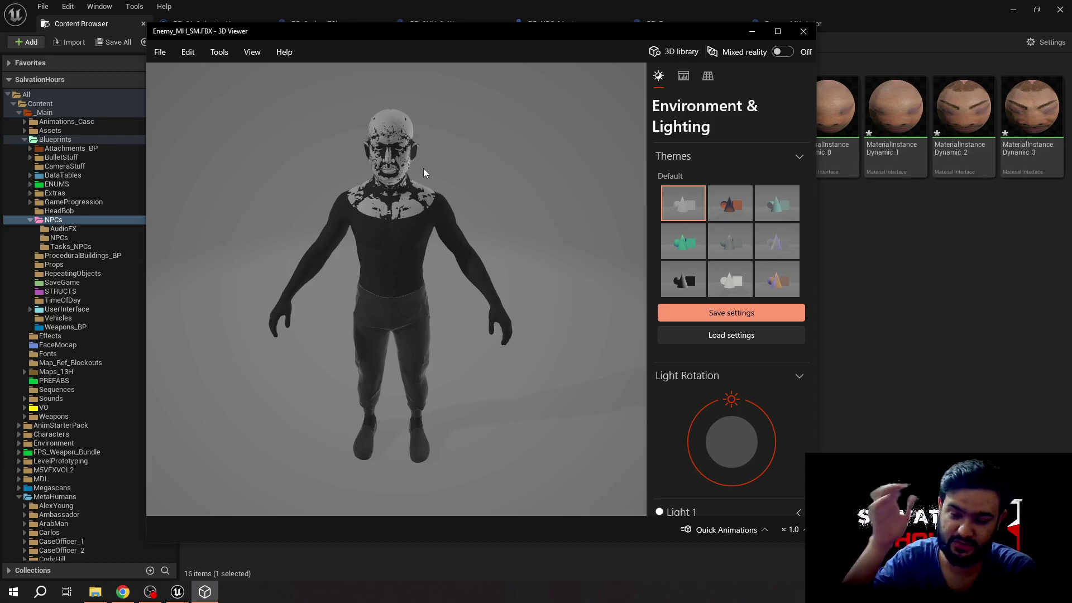
drag(318, 108, 288, 323)
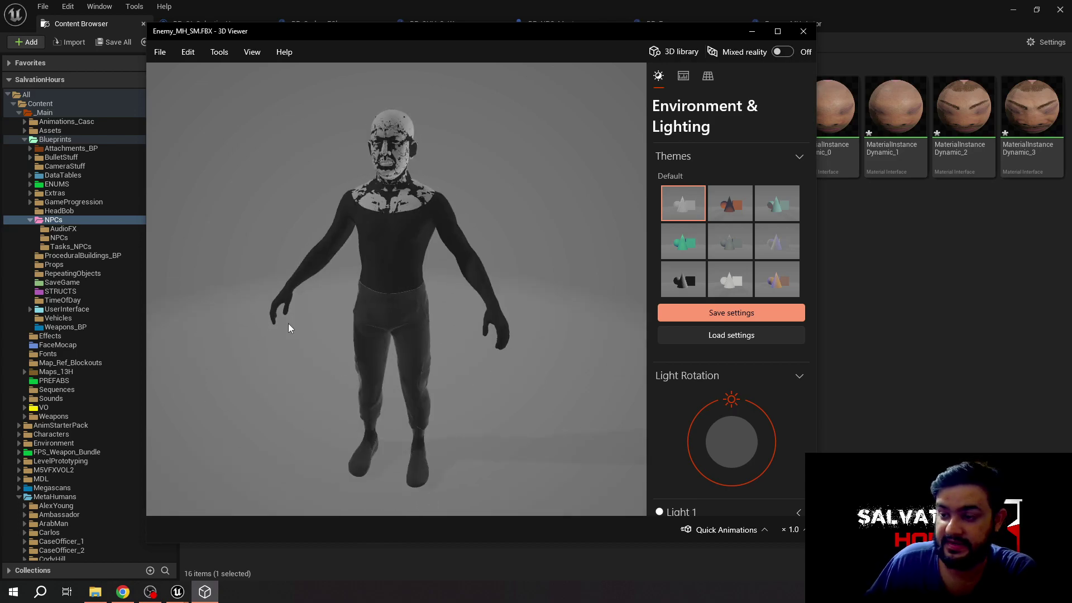
click(803, 31)
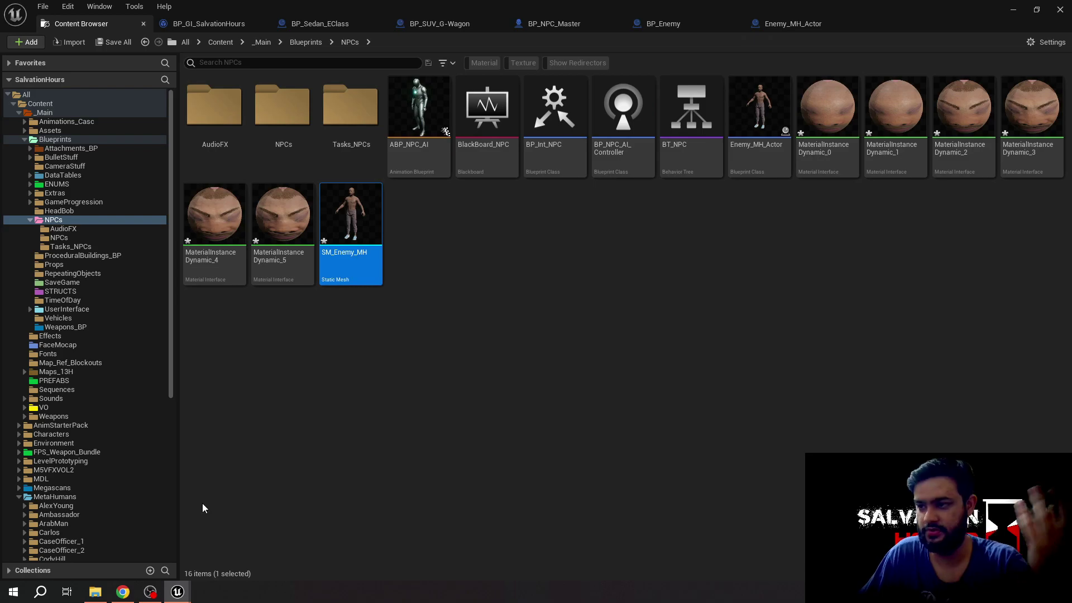